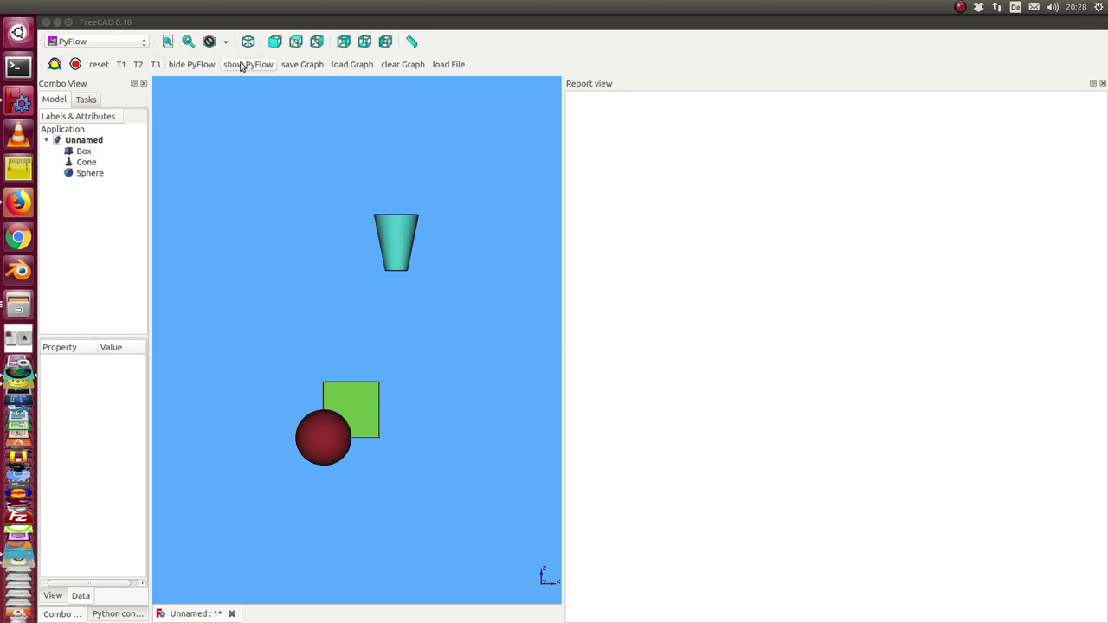
Use 'show PyFlow' to open the NodeEditor with the timer, randint, vecCreate and Placer graph.
click(246, 66)
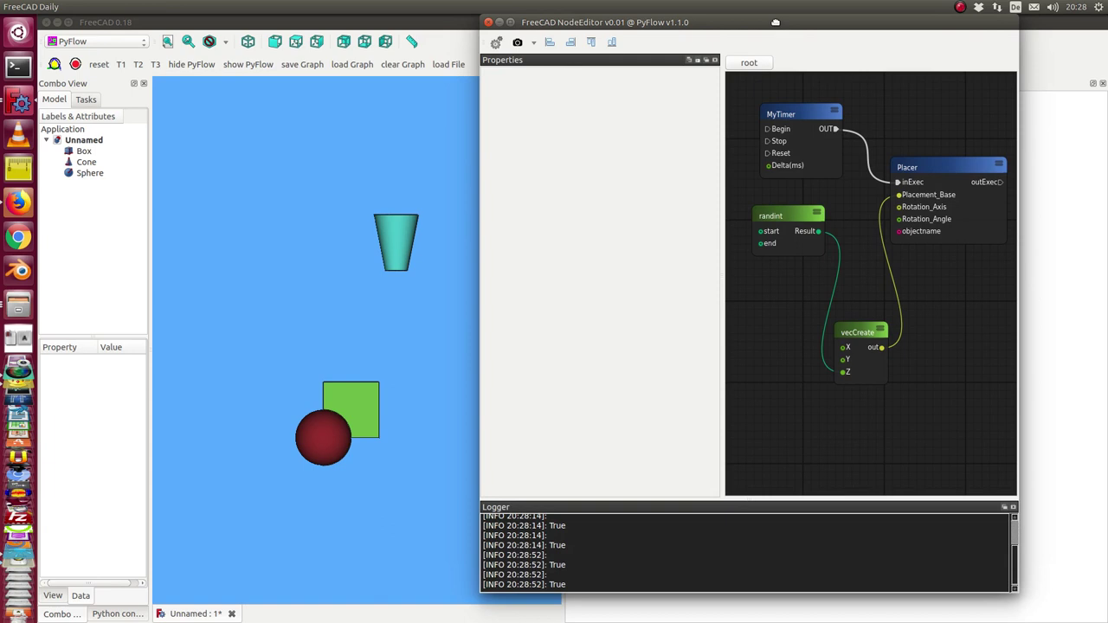
Move the node editor window and select the Placer node to see its Cone target.
drag(606, 22, 636, 31)
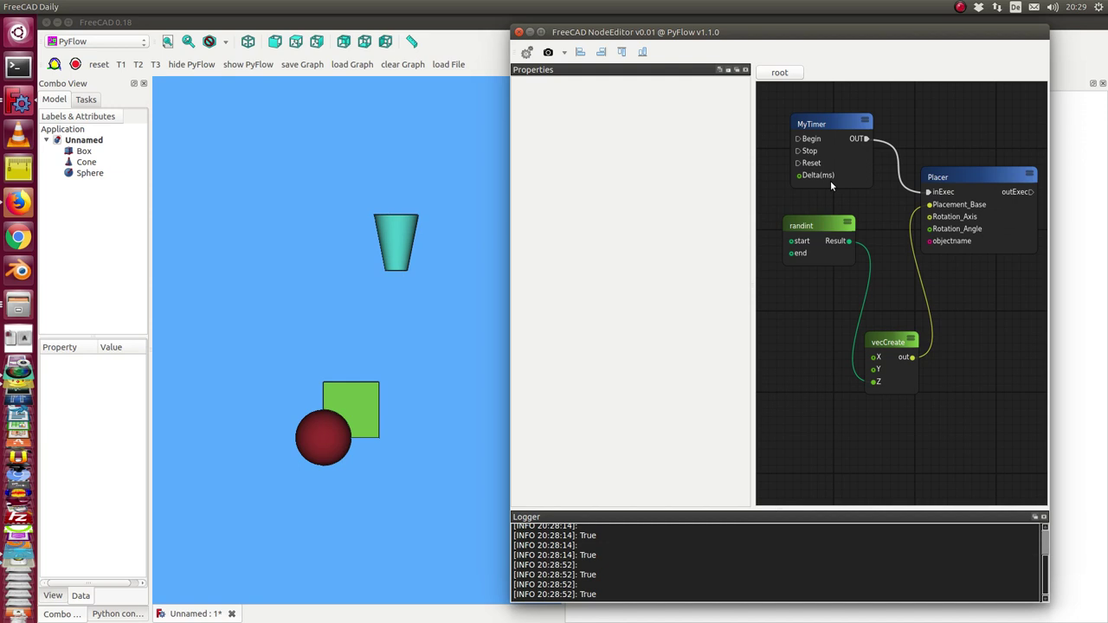
click(949, 179)
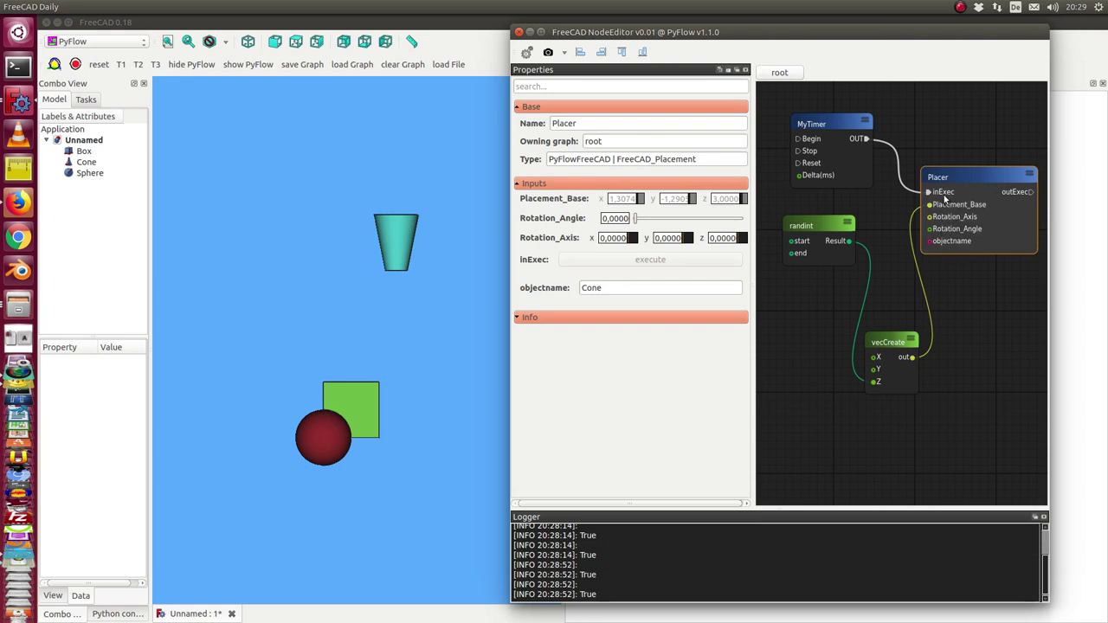
click(817, 125)
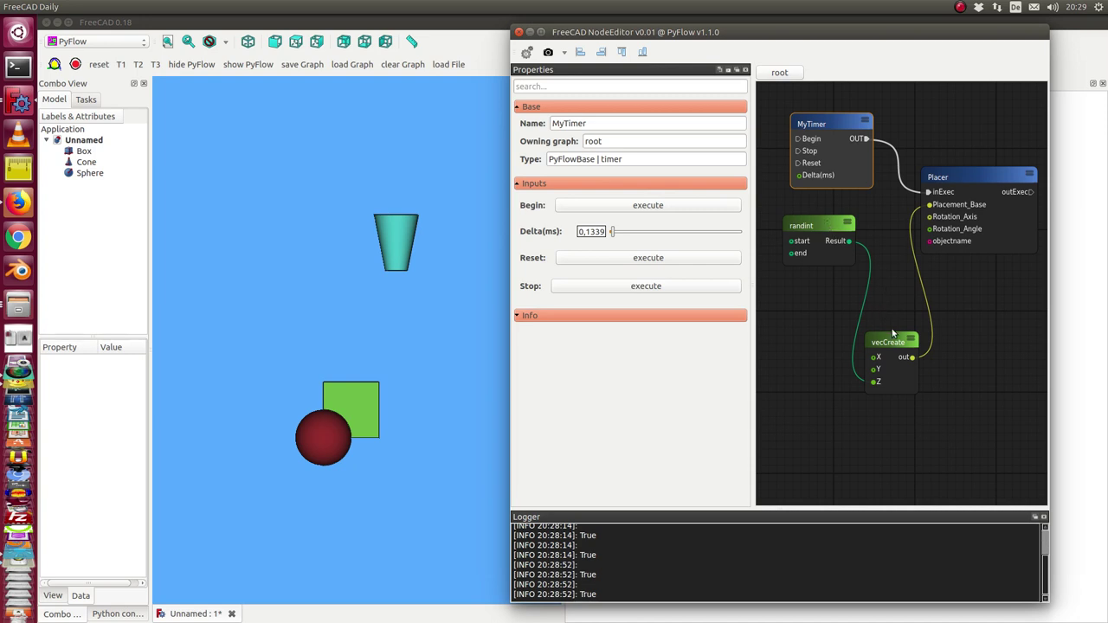
click(823, 224)
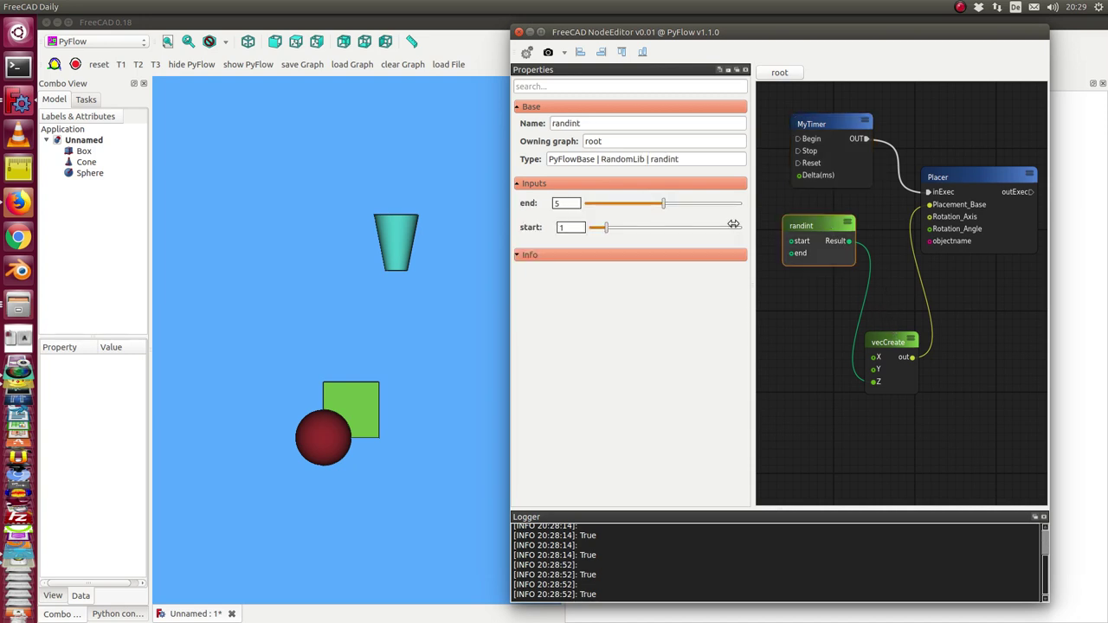
drag(734, 228, 608, 229)
click(887, 342)
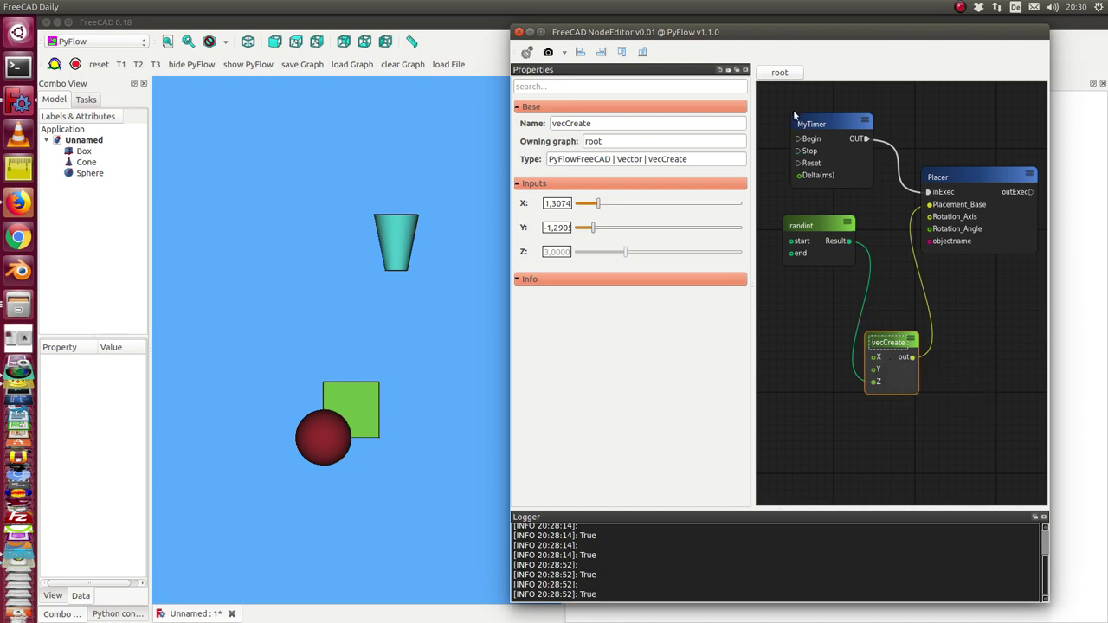
Execute MyTimer's Begin so the cone jumps, then set randint start to 0 and end to 10.
click(825, 125)
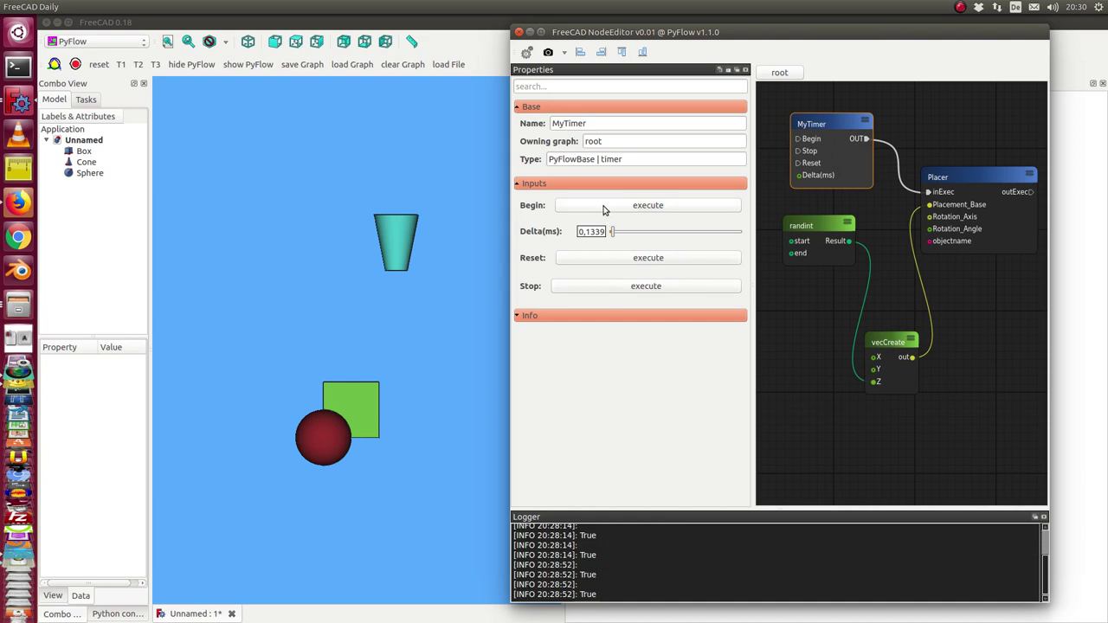
click(603, 208)
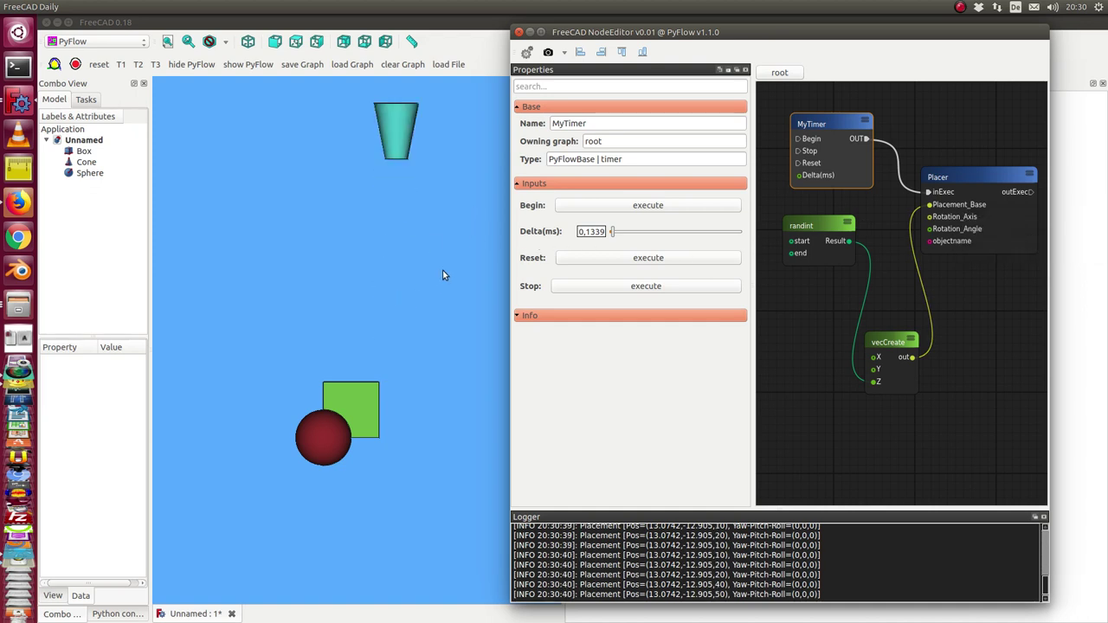
click(825, 222)
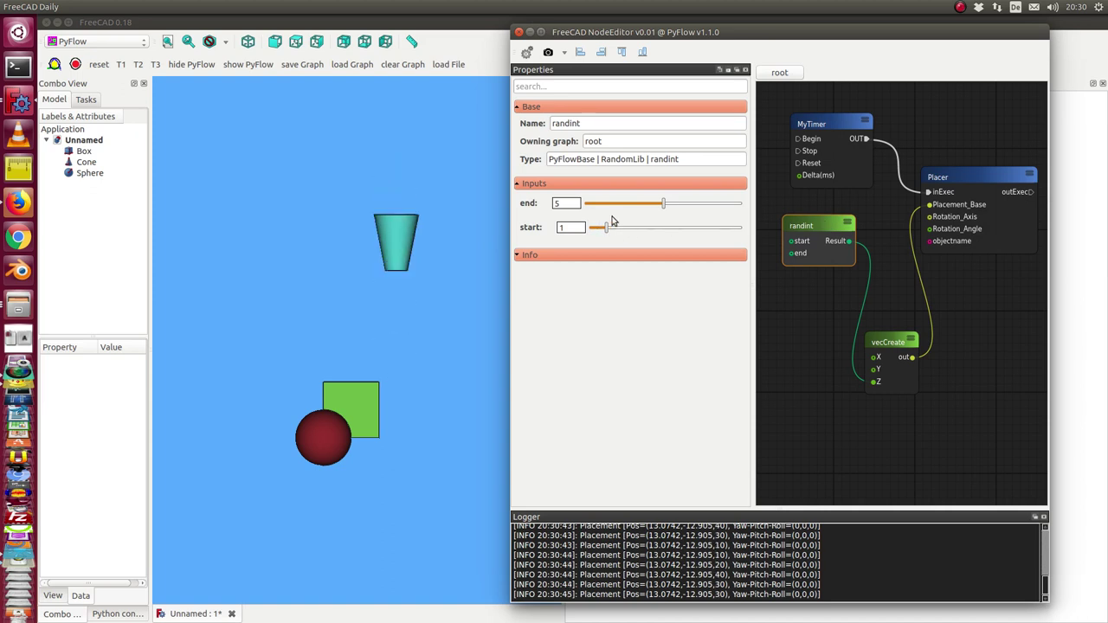
drag(607, 228, 591, 227)
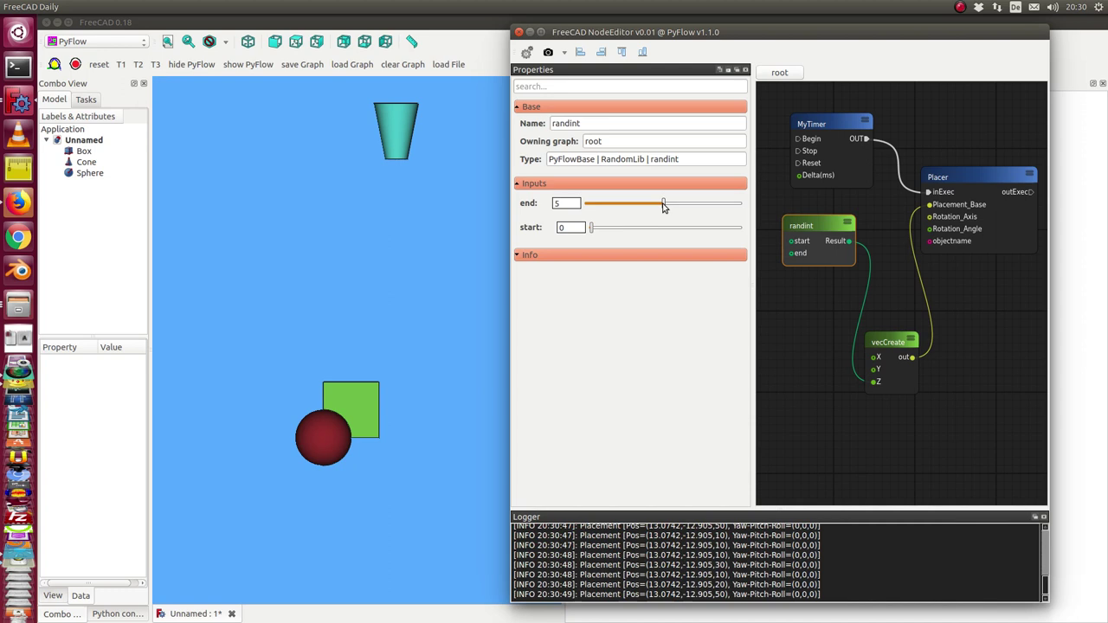
drag(663, 202, 741, 203)
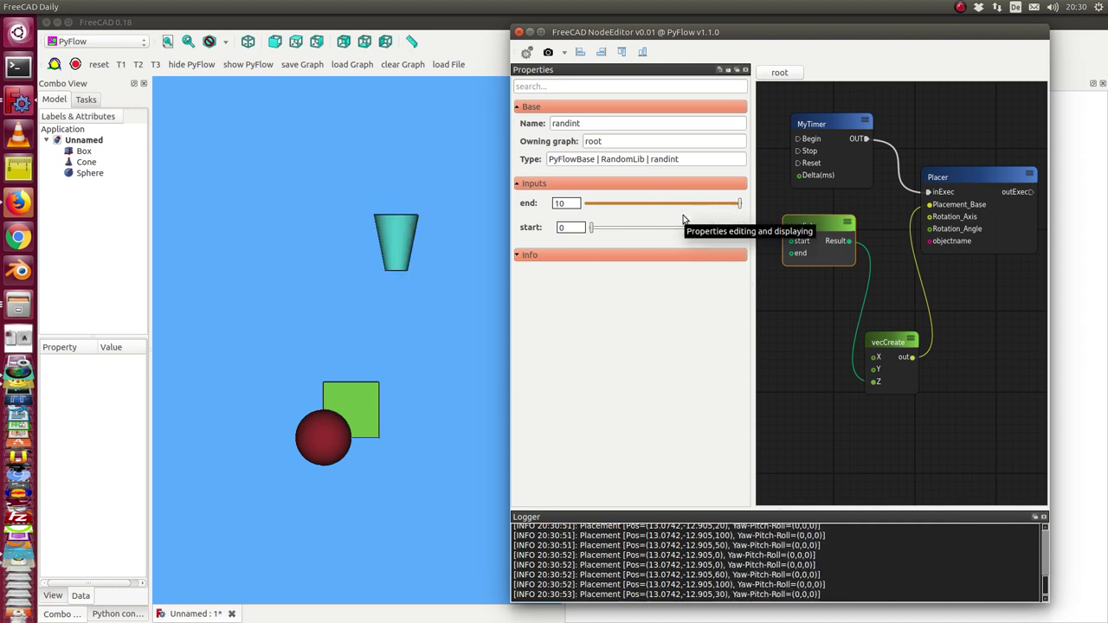
Enter -10 as randint start, then slide the end to 8 and the start to -5.
scroll(446, 279, down, 2)
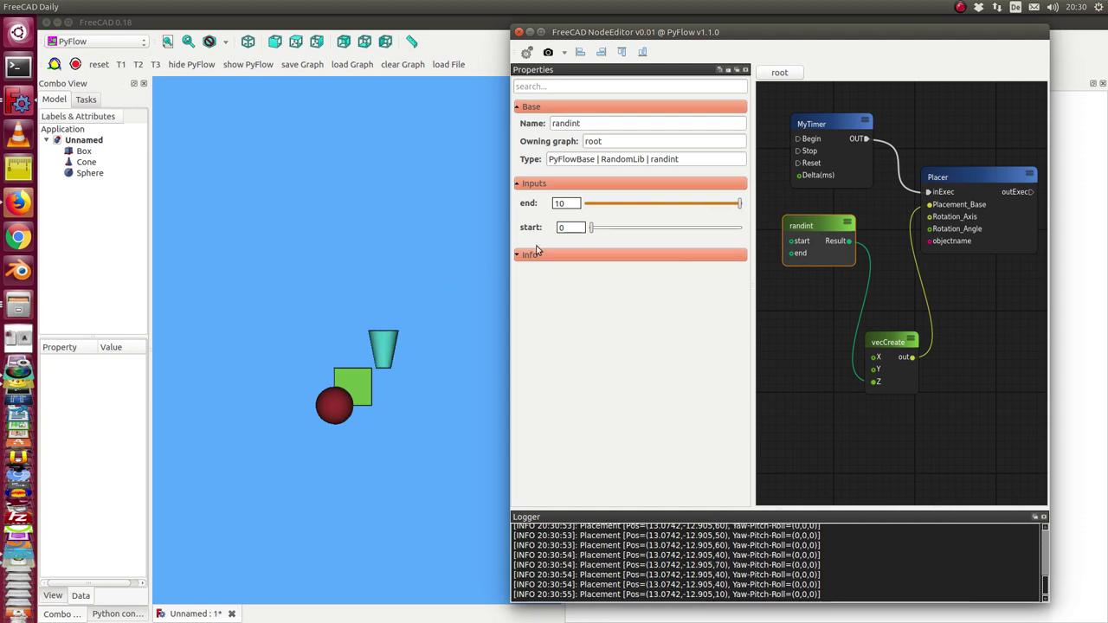
double_click(561, 227)
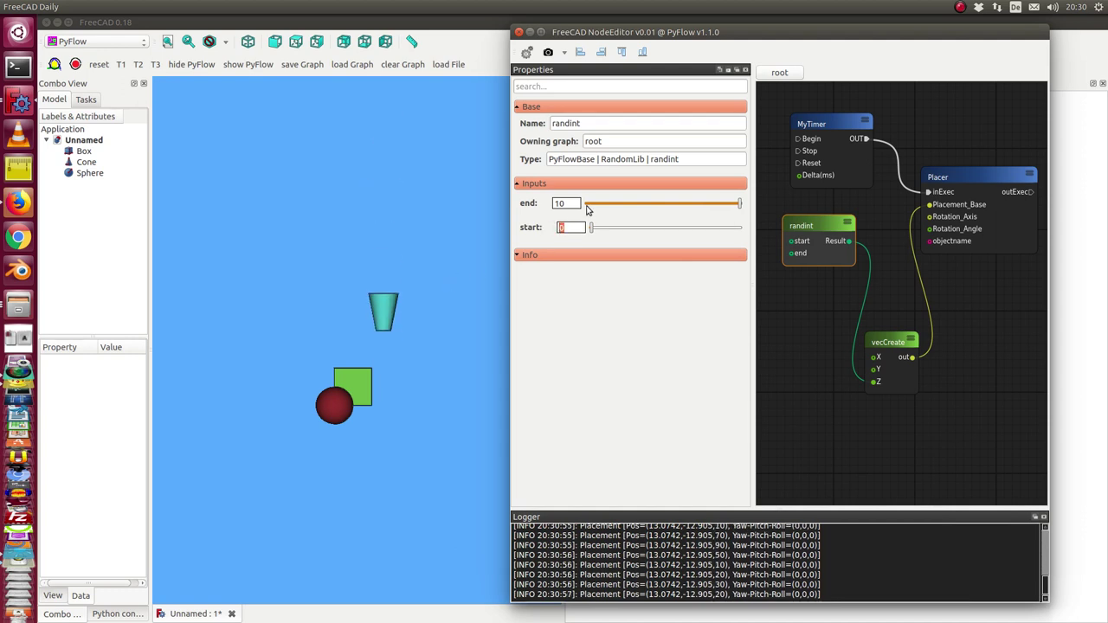
text(-10)
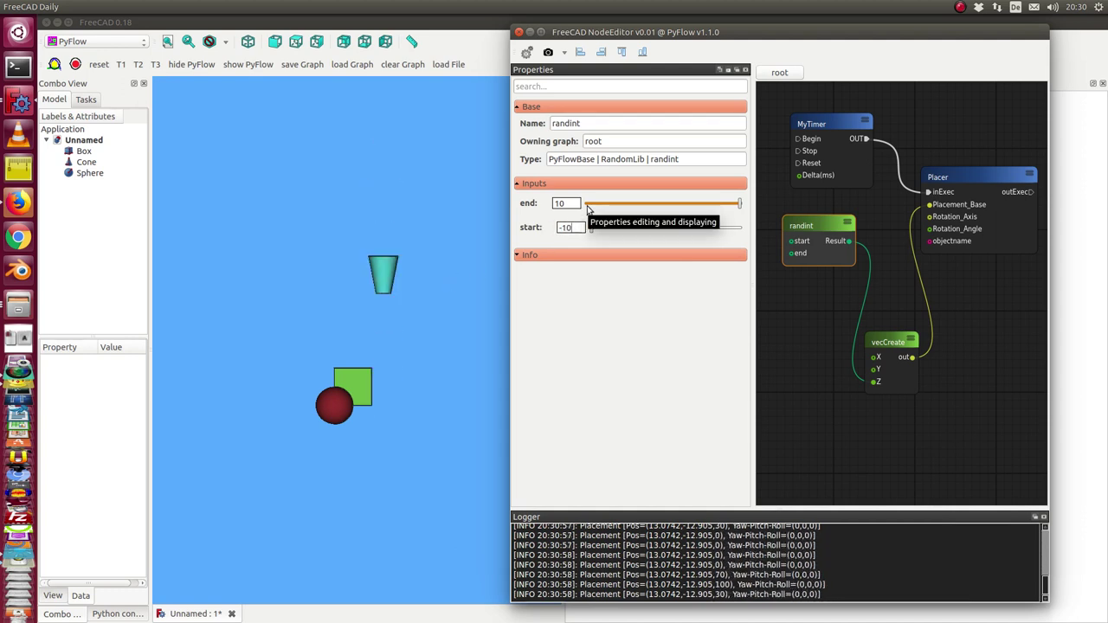
key(Return)
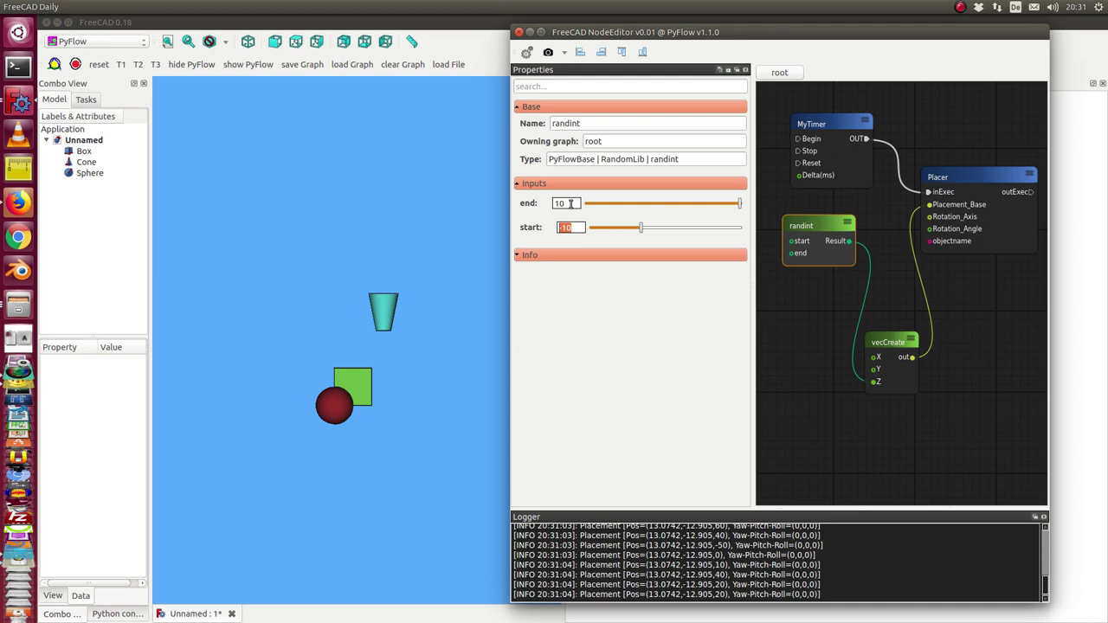
key(shift+Tab)
drag(739, 203, 703, 205)
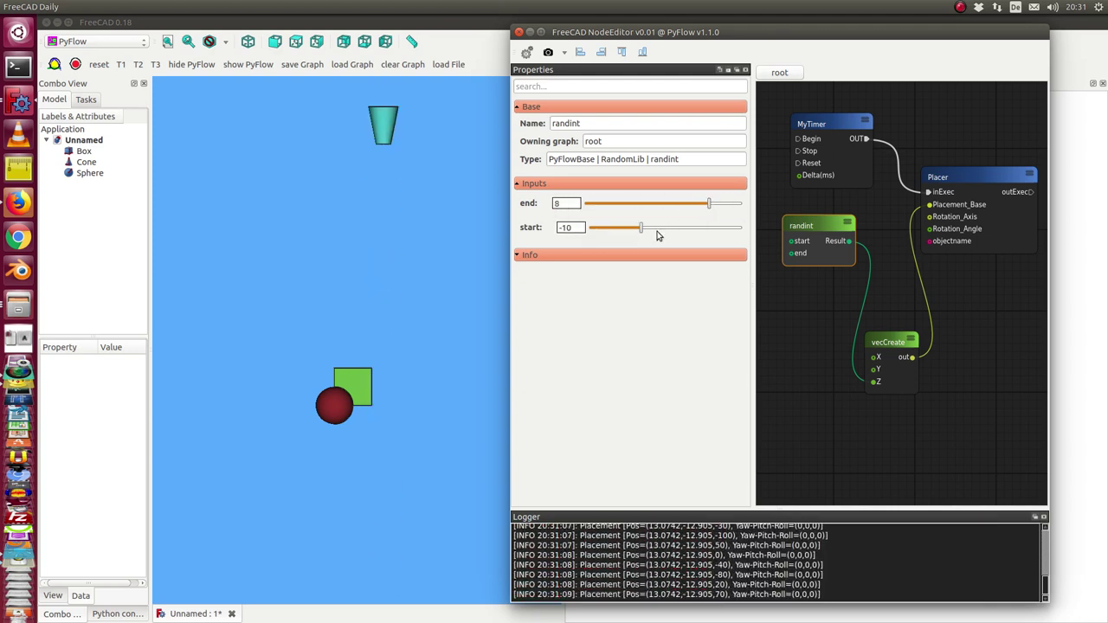
drag(641, 228, 666, 227)
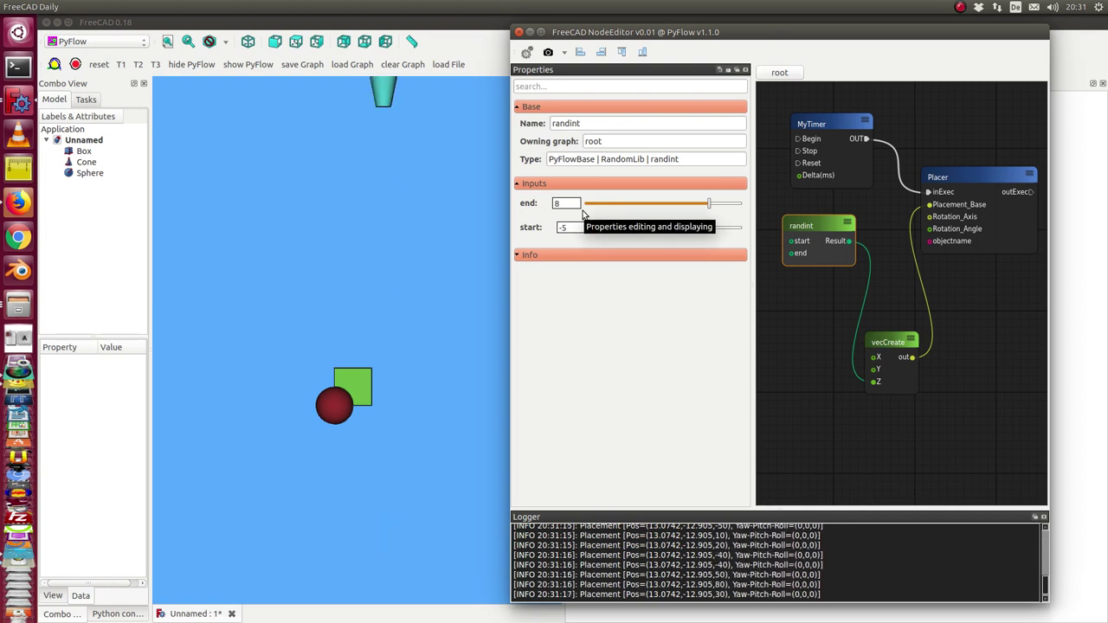
Select the Placer node and retype its objectname from Cone to Sphere.
click(974, 176)
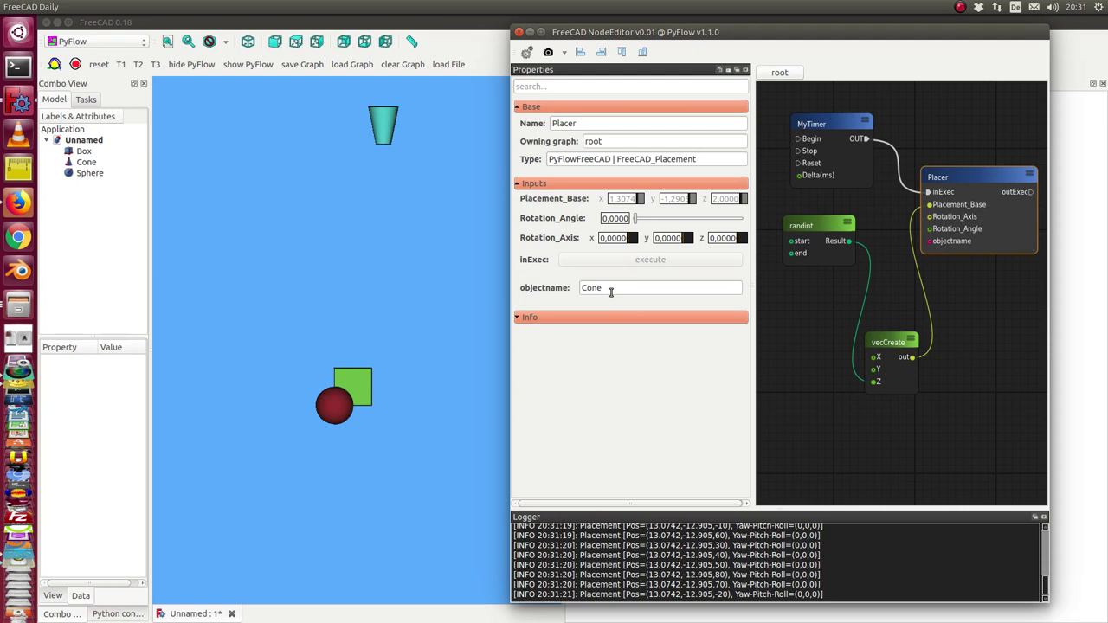
double_click(611, 290)
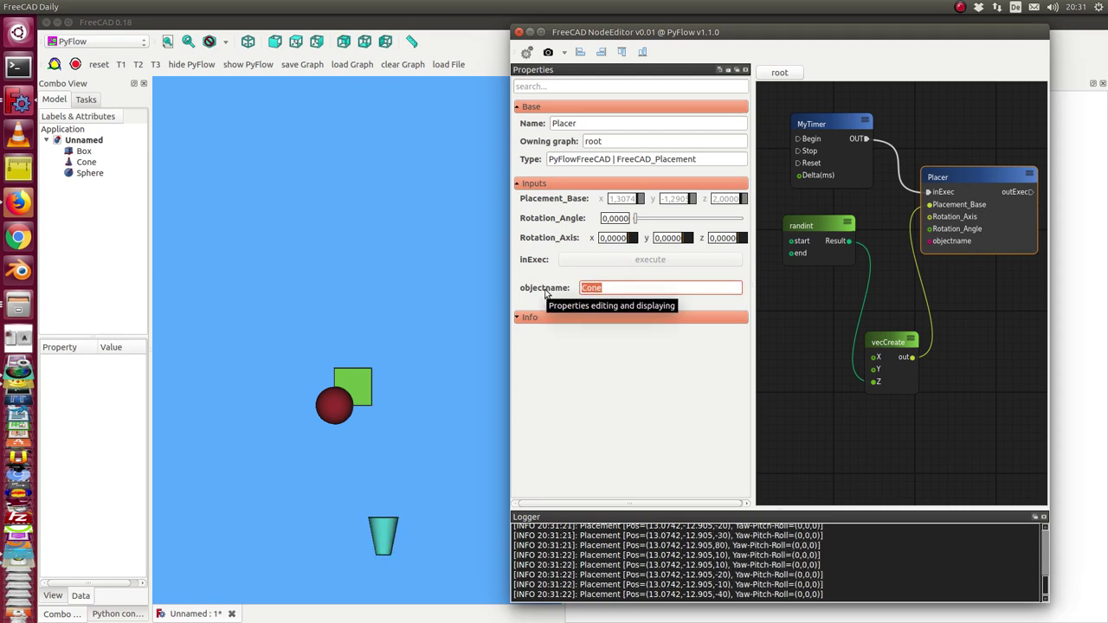
text(Sphe)
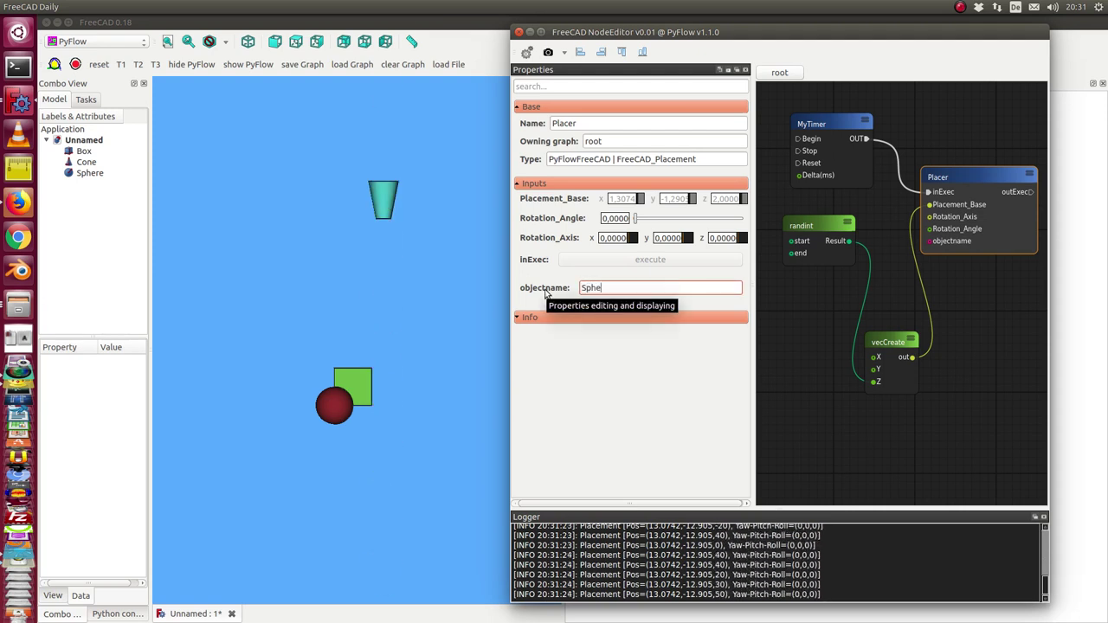
text(re)
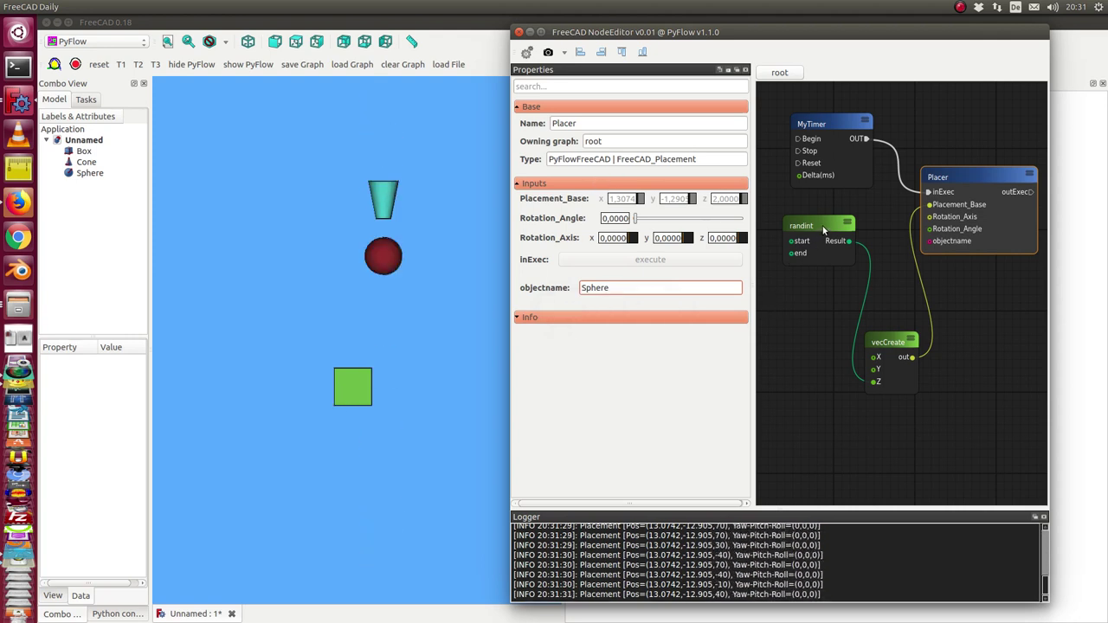
Select randint and enter 8 as its start value, holding the sphere at height 80.
click(823, 227)
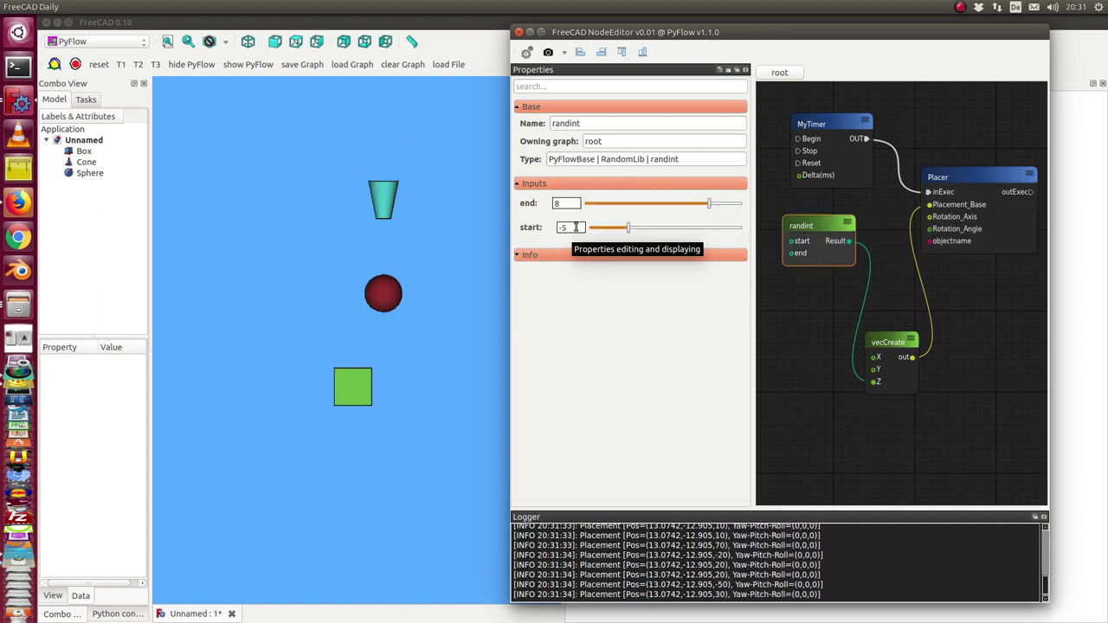
drag(573, 226, 528, 227)
text(87)
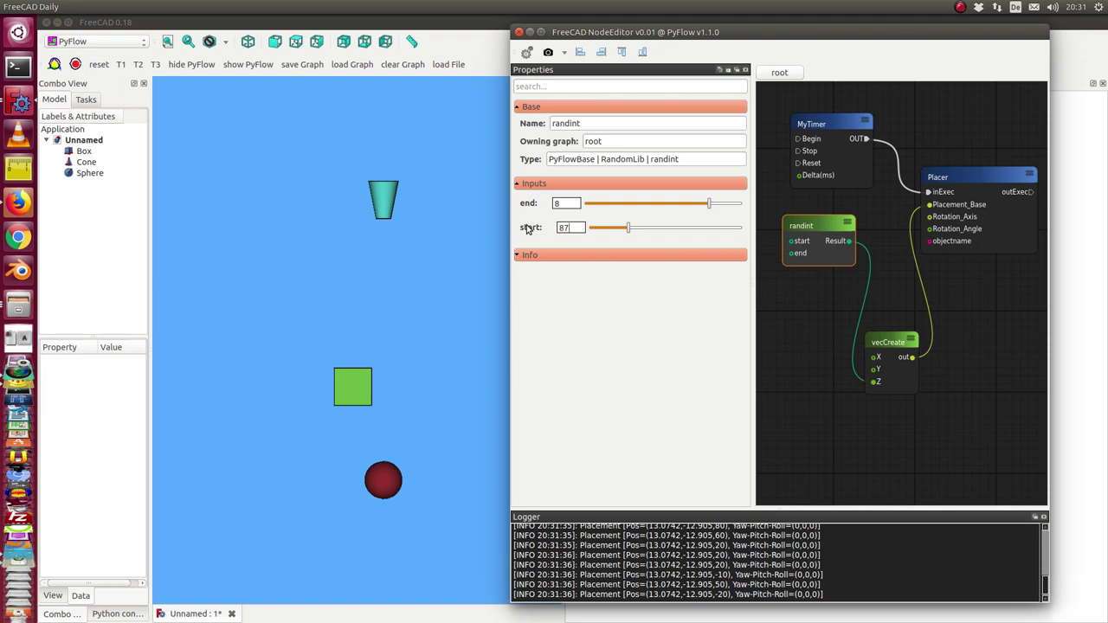
key(BackSpace)
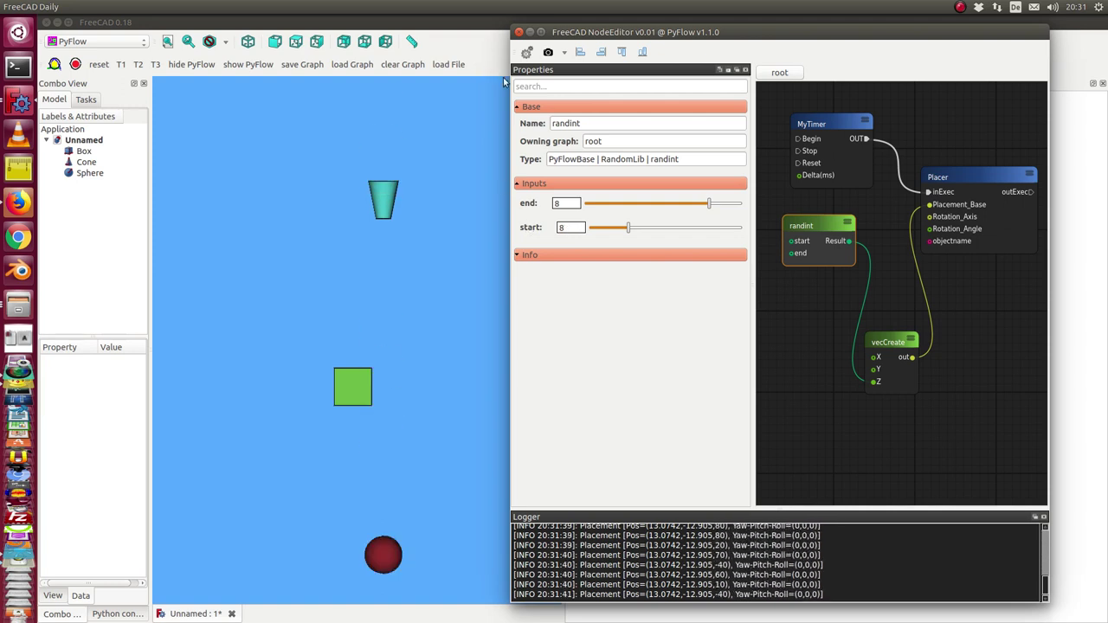
key(Return)
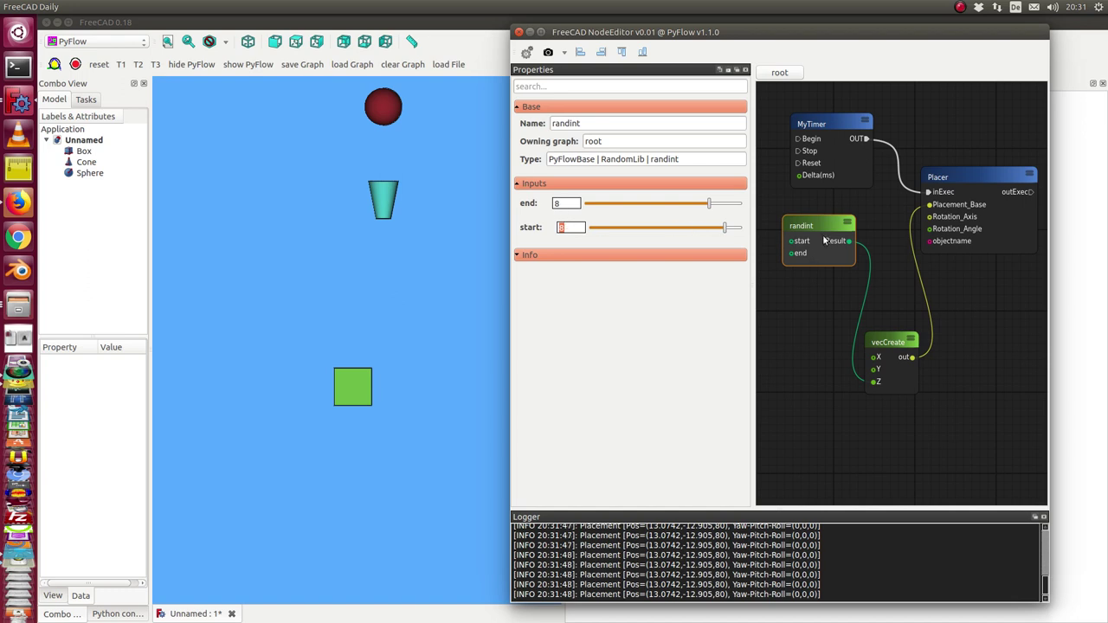
Slide vecCreate X to 1.6961 and Y to 2.3362, orbiting the 3D view in between.
click(898, 350)
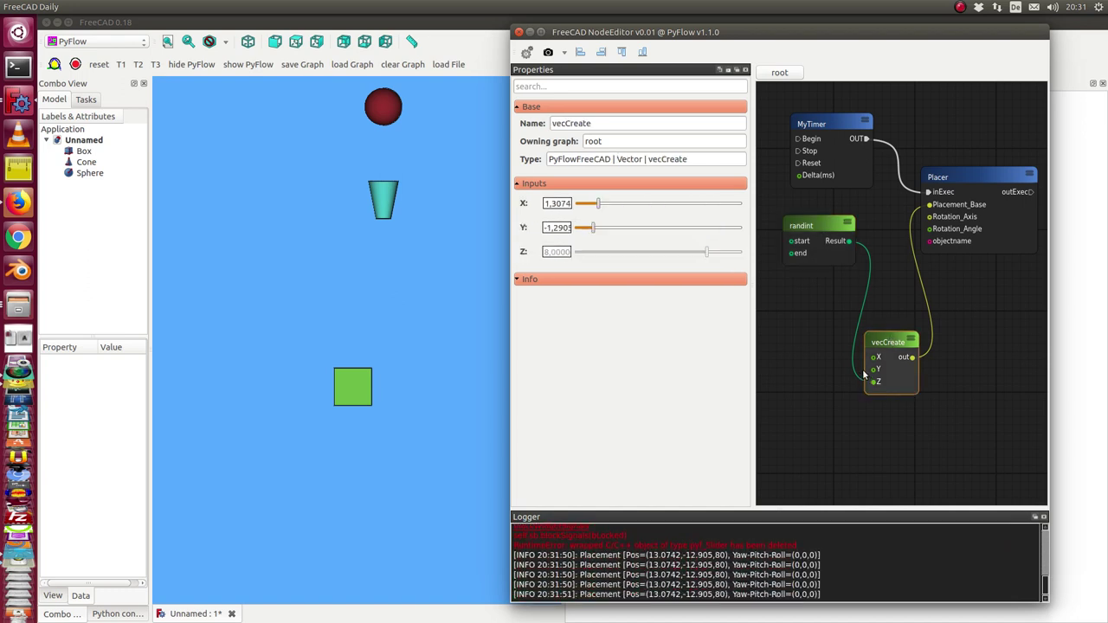
mouse_move(597, 204)
mouse_down()
mouse_move(648, 203)
mouse_move(606, 208)
mouse_up()
middle_drag(395, 287, 339, 302)
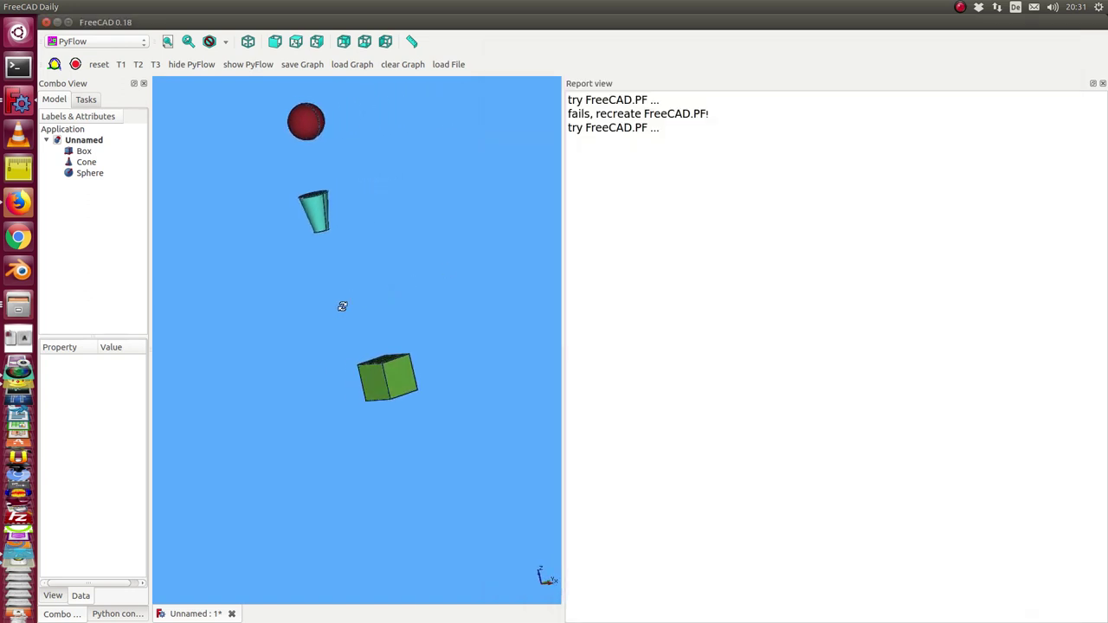
click(242, 66)
drag(592, 217, 641, 217)
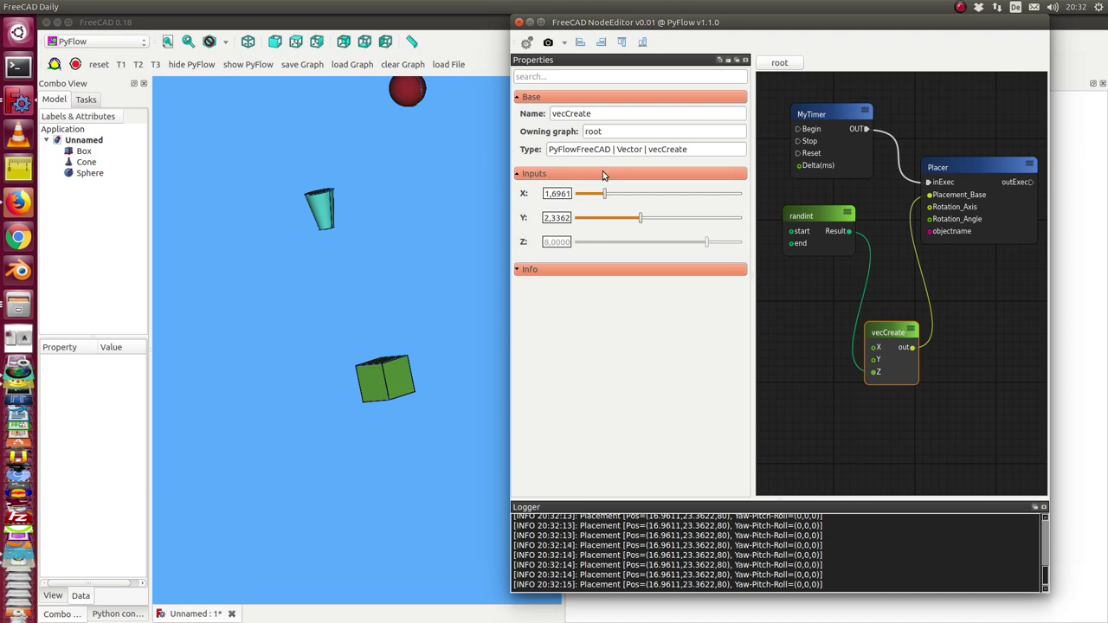
Execute MyTimer's Stop, then deselect it and zoom the graph in slightly.
click(833, 113)
click(597, 277)
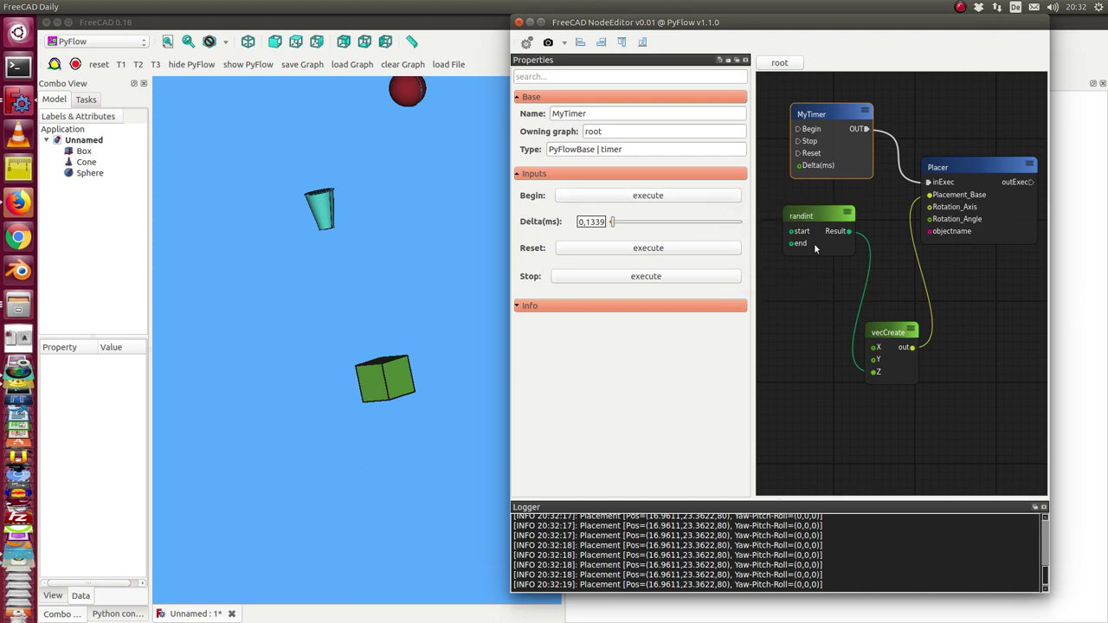
click(782, 326)
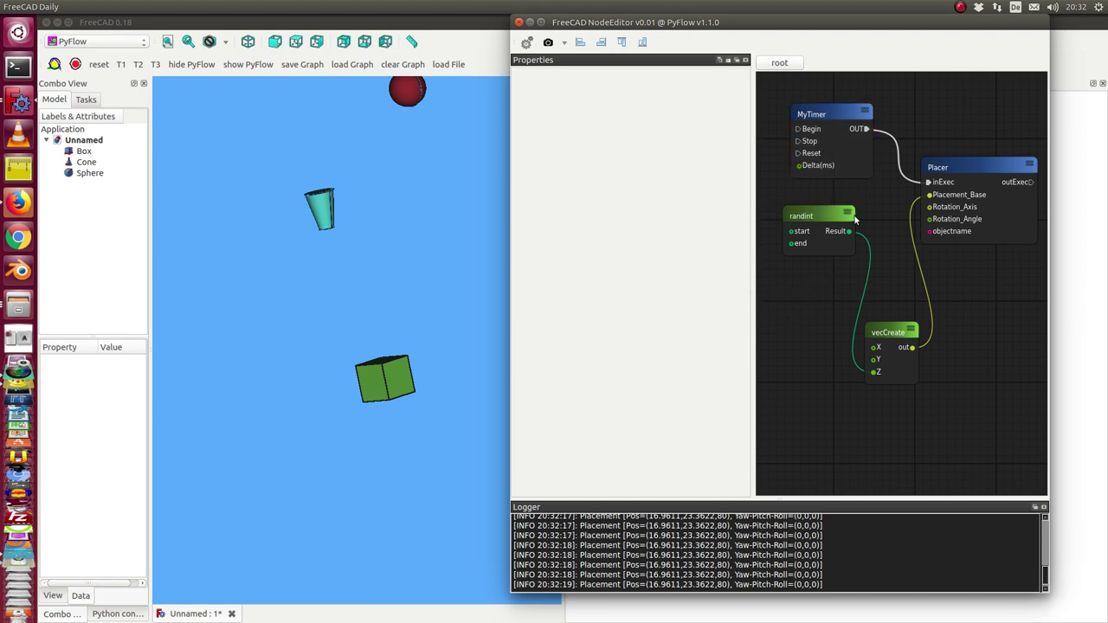
scroll(814, 291, up, 2)
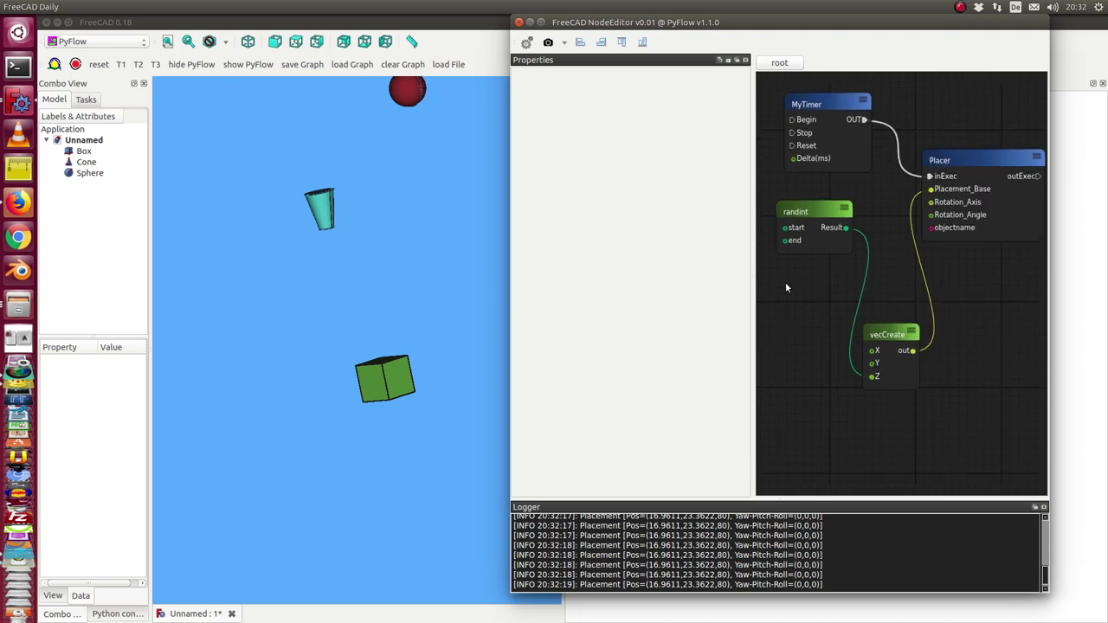
Search nodes for 'free' and review the FreeCAD_Object, FreeCAD_Placement and pmCreate descriptions.
right_click(785, 282)
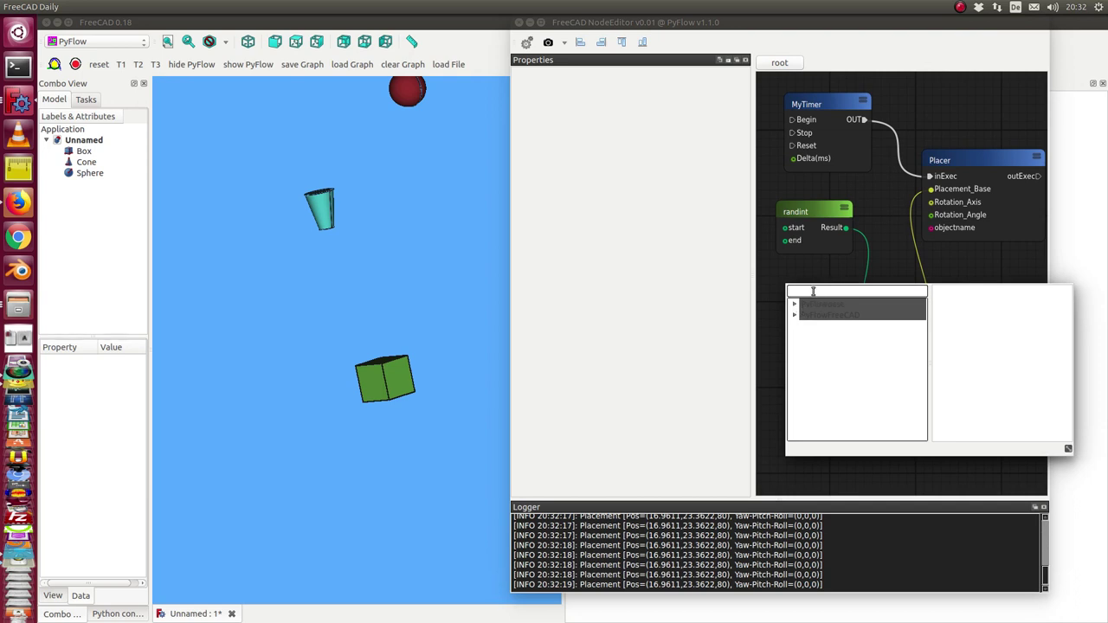
text(free)
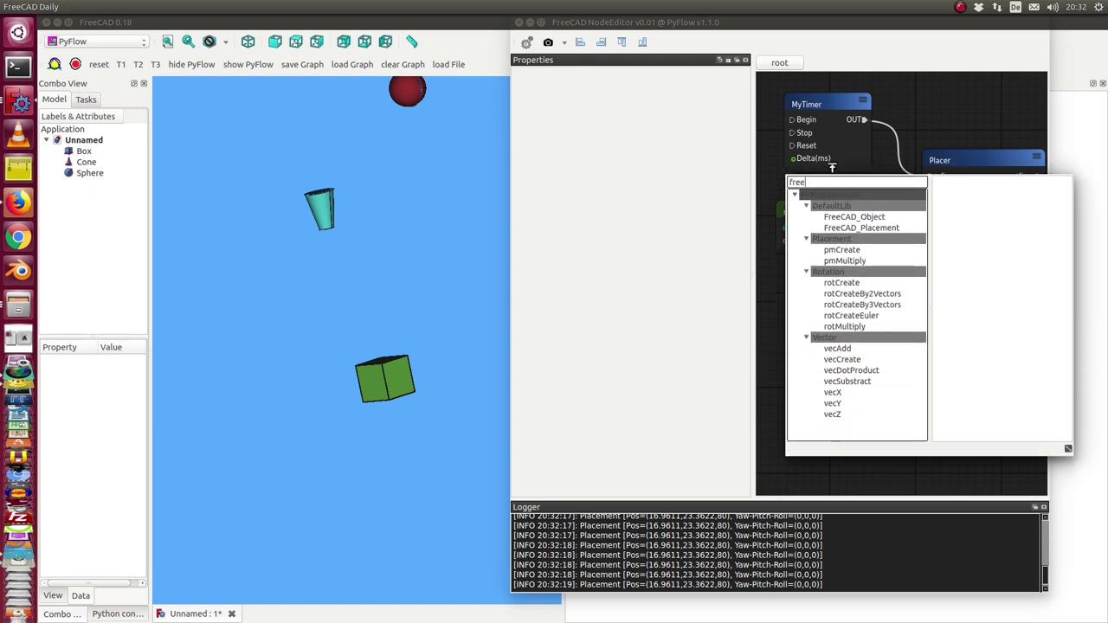
drag(853, 286, 853, 119)
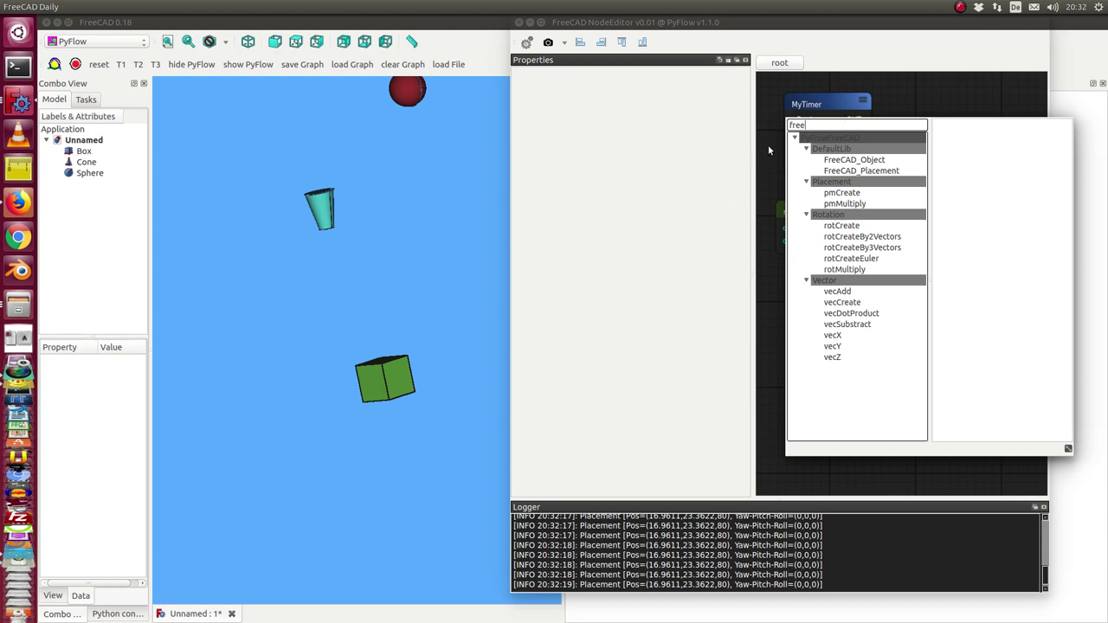
click(848, 162)
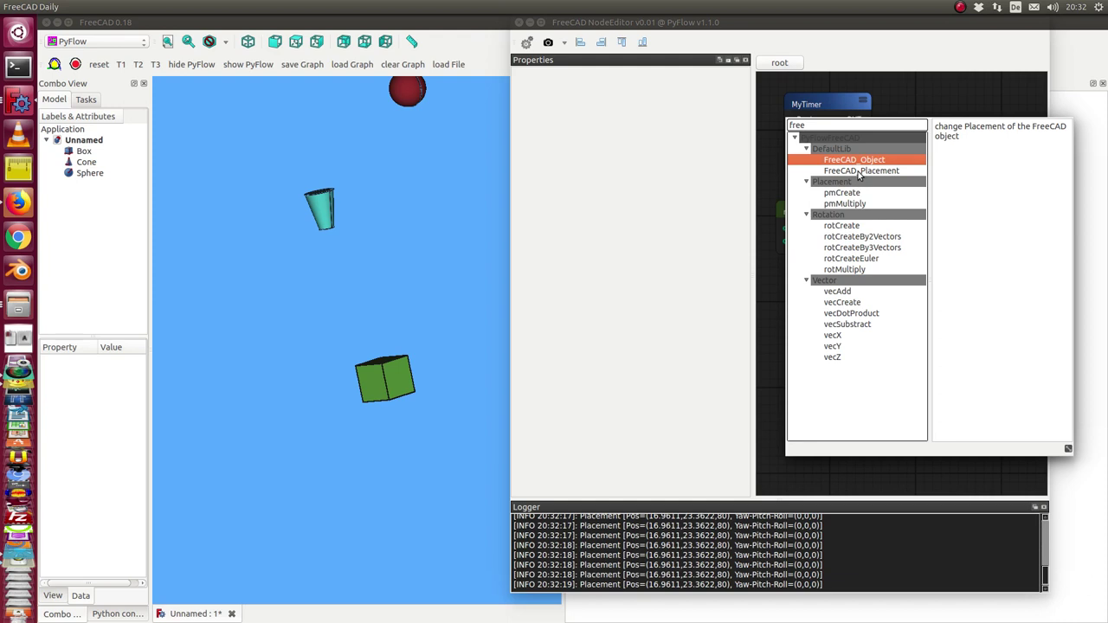
click(860, 173)
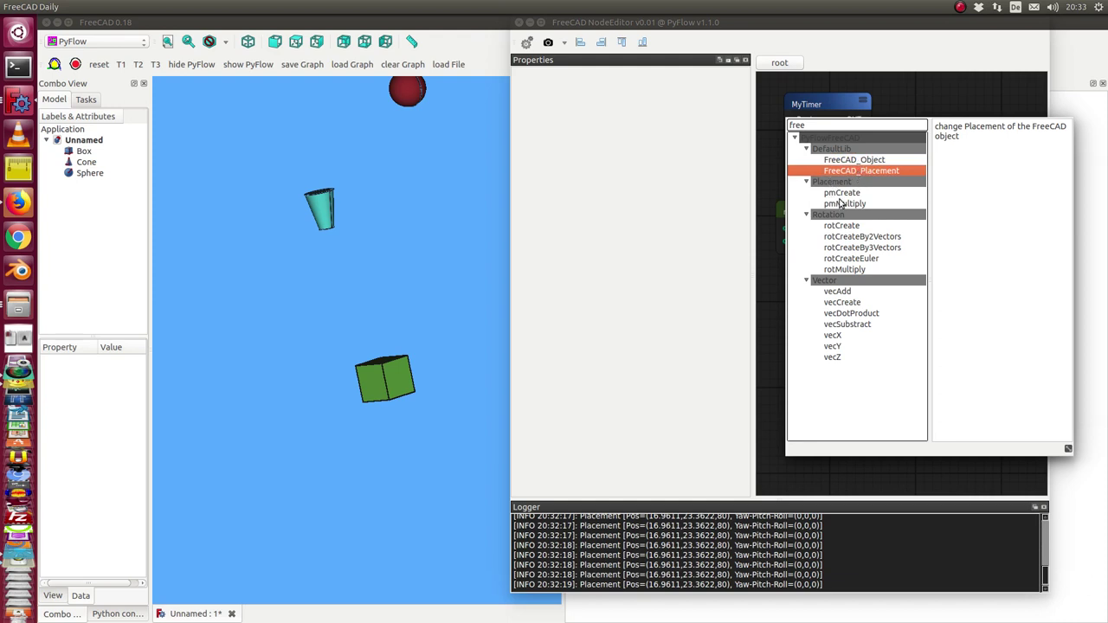
click(839, 194)
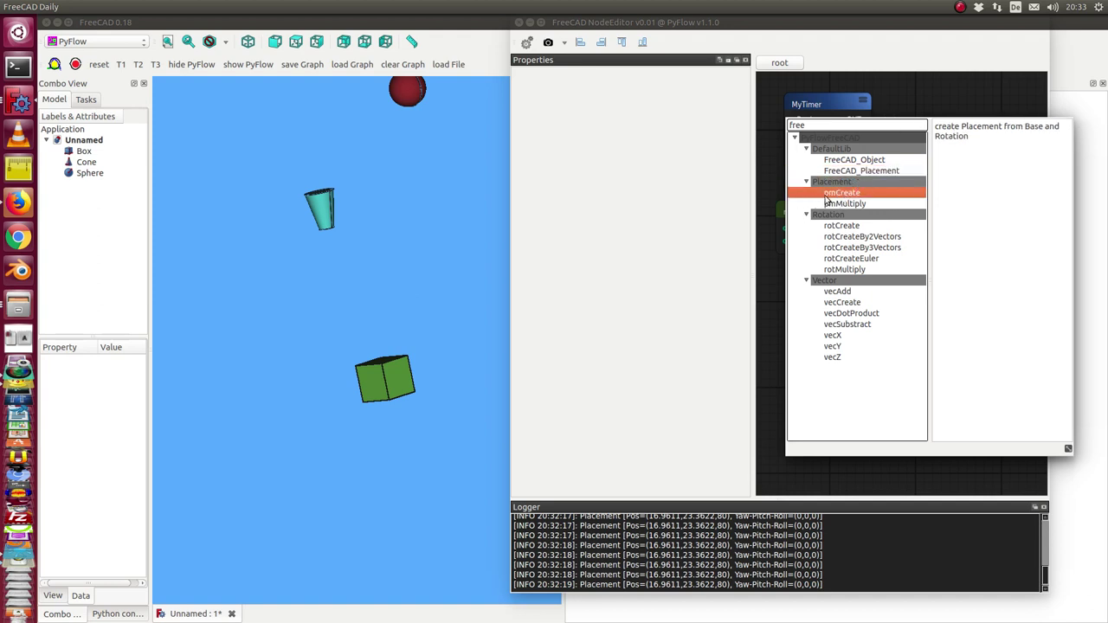
Drag a pmCreate node into the graph and position it left of vecCreate beside randint.
drag(840, 198, 769, 355)
drag(769, 355, 763, 347)
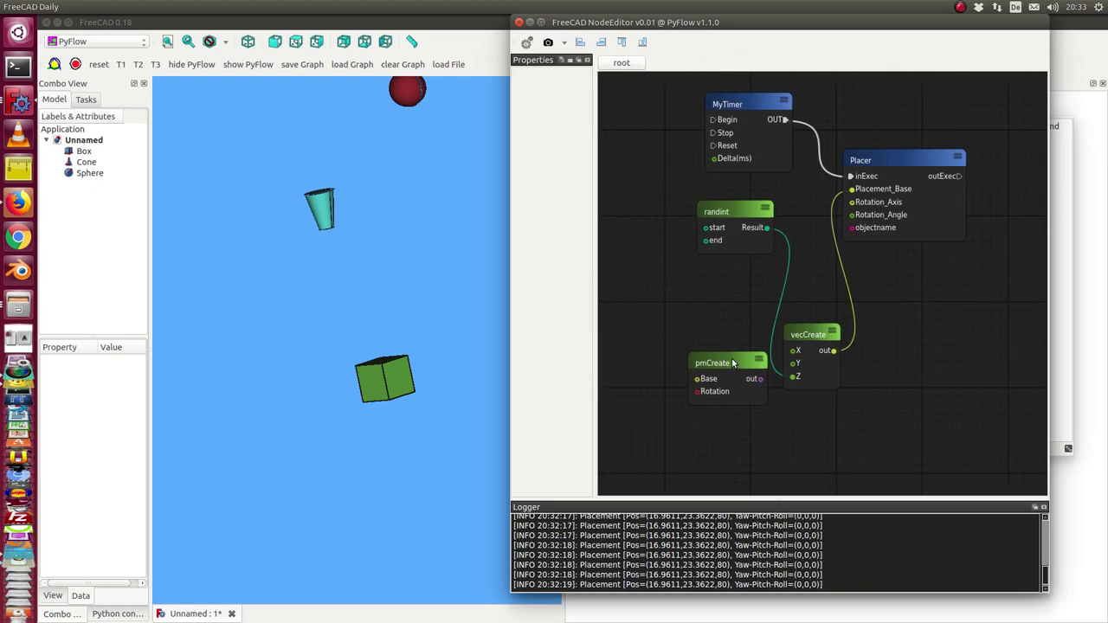
drag(732, 358, 681, 290)
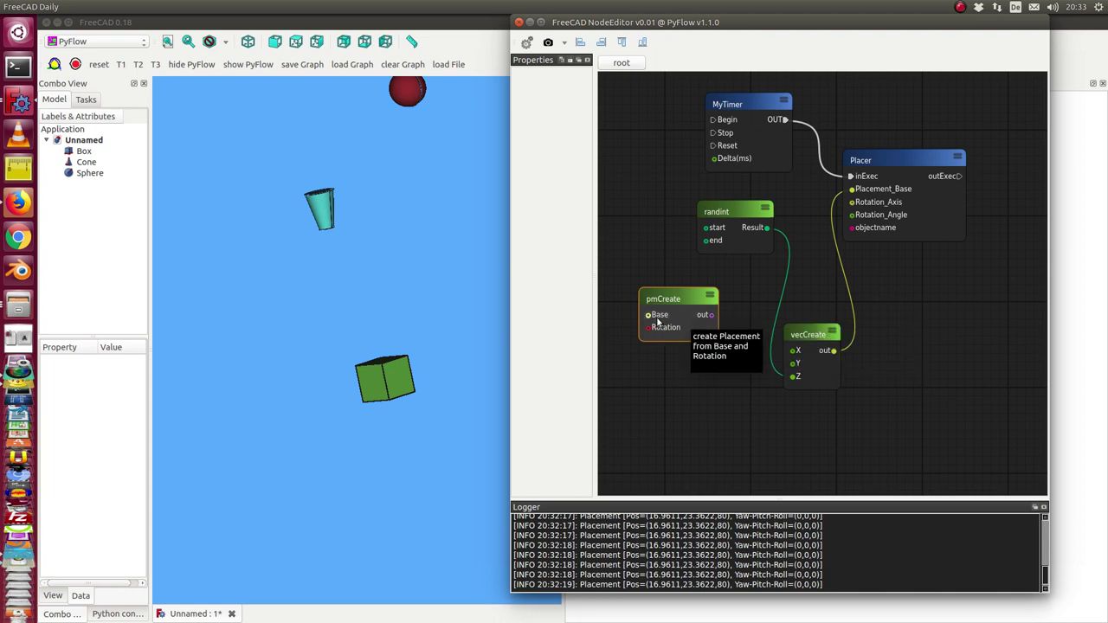
mouse_move(710, 314)
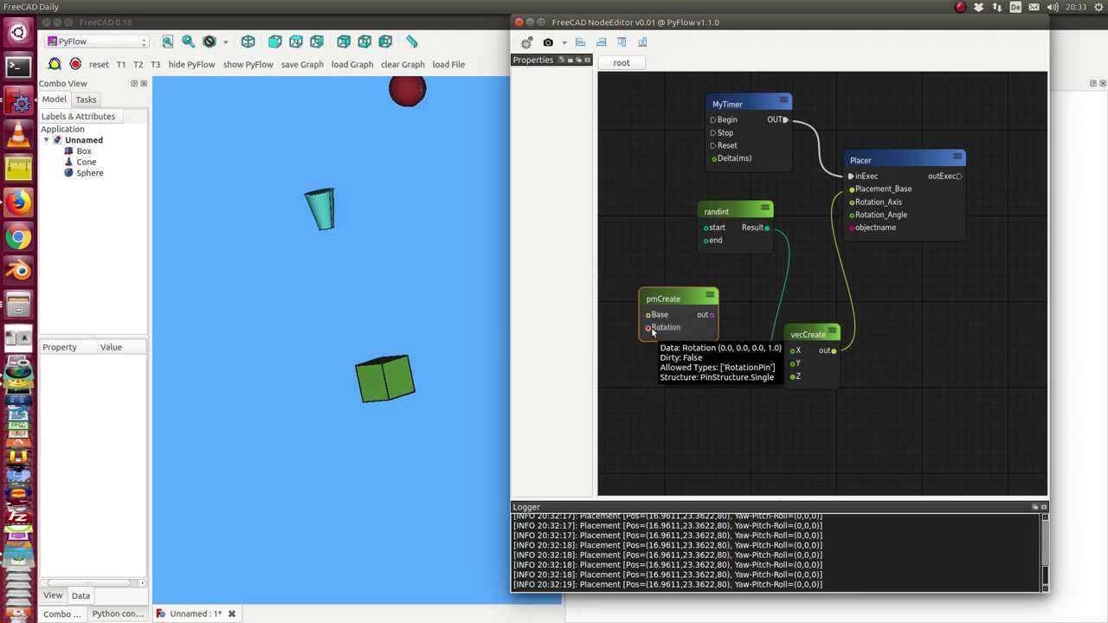
Add pmMultiply below pmCreate and rotCreate at top left, wiring rotCreate into pmCreate's Rotation.
right_click(923, 289)
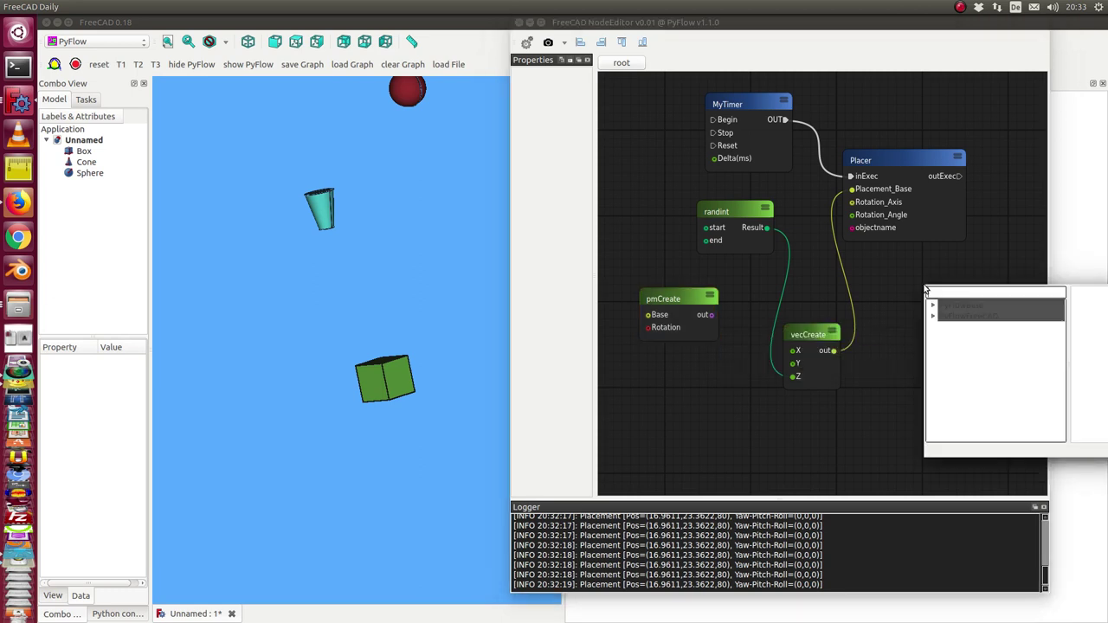
text(free)
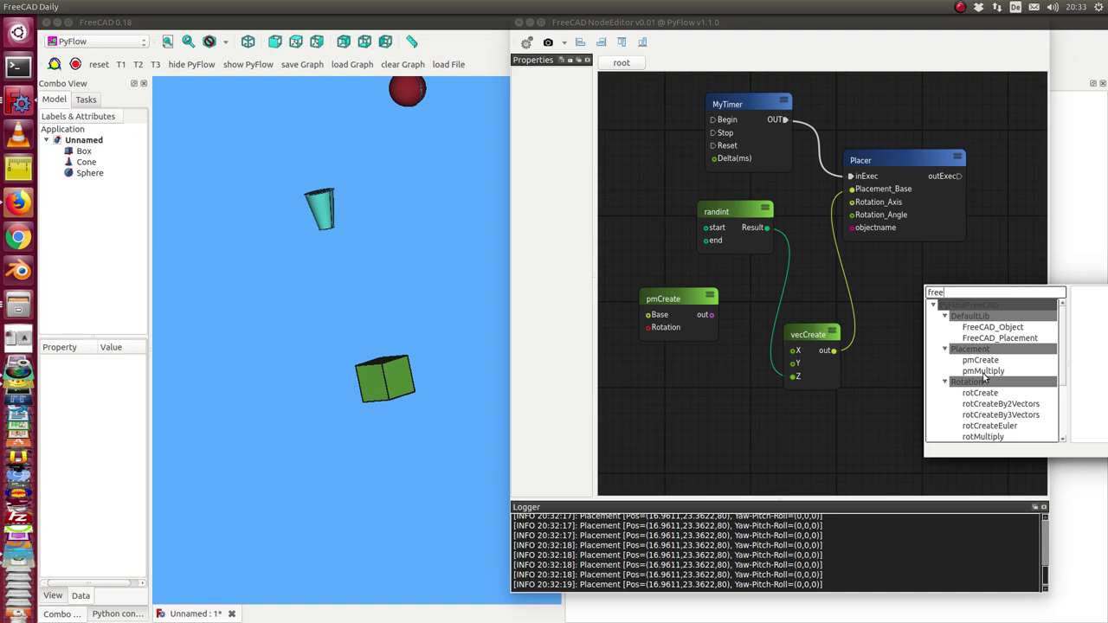
drag(984, 374, 658, 373)
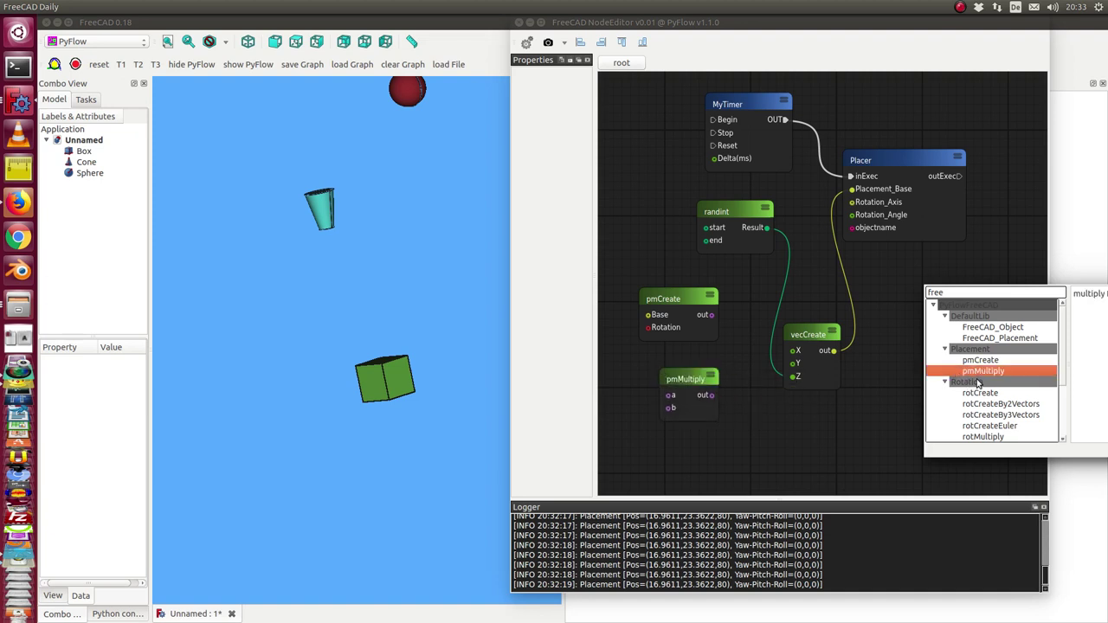
drag(975, 397, 630, 149)
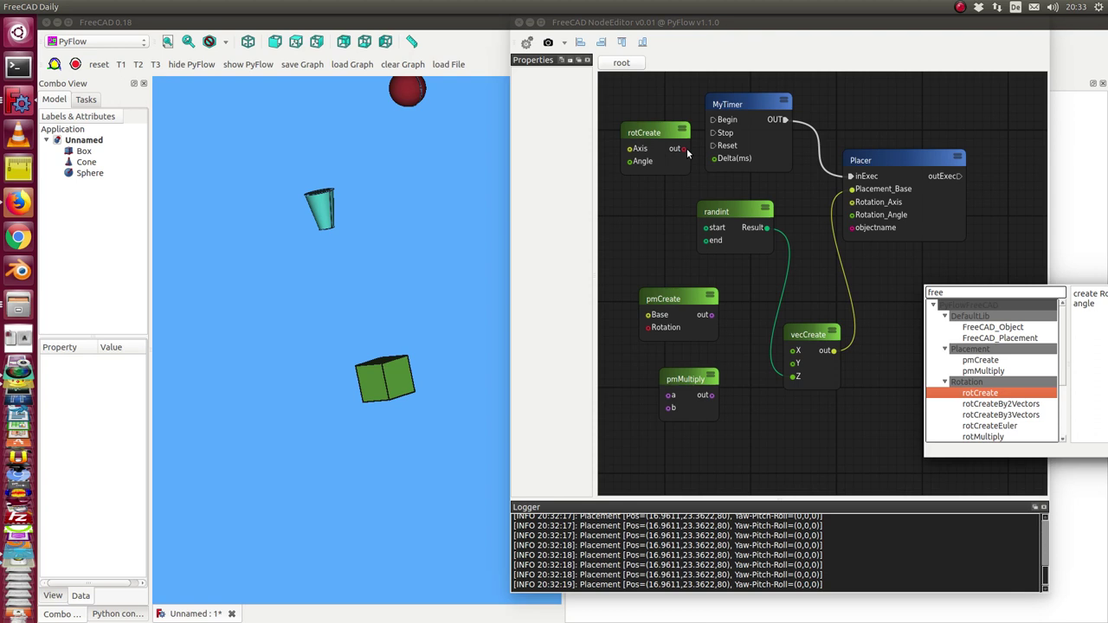
click(634, 242)
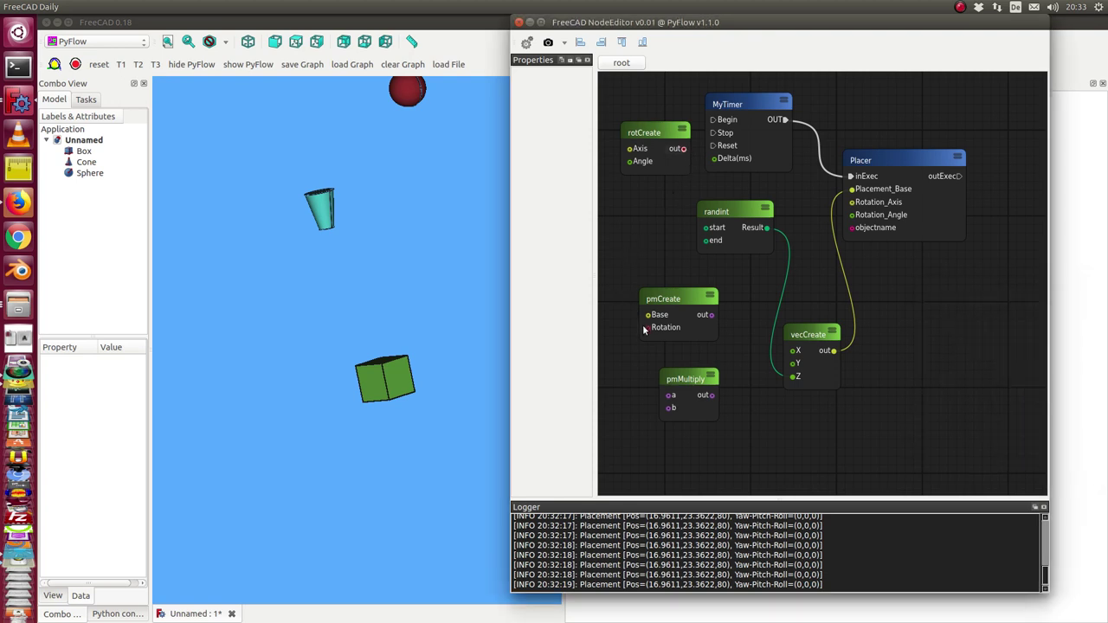
drag(684, 148, 650, 333)
Browse the Rotation nodes and place unconnected rotCreateEuler and rotMultiply nodes on the graph.
right_click(749, 277)
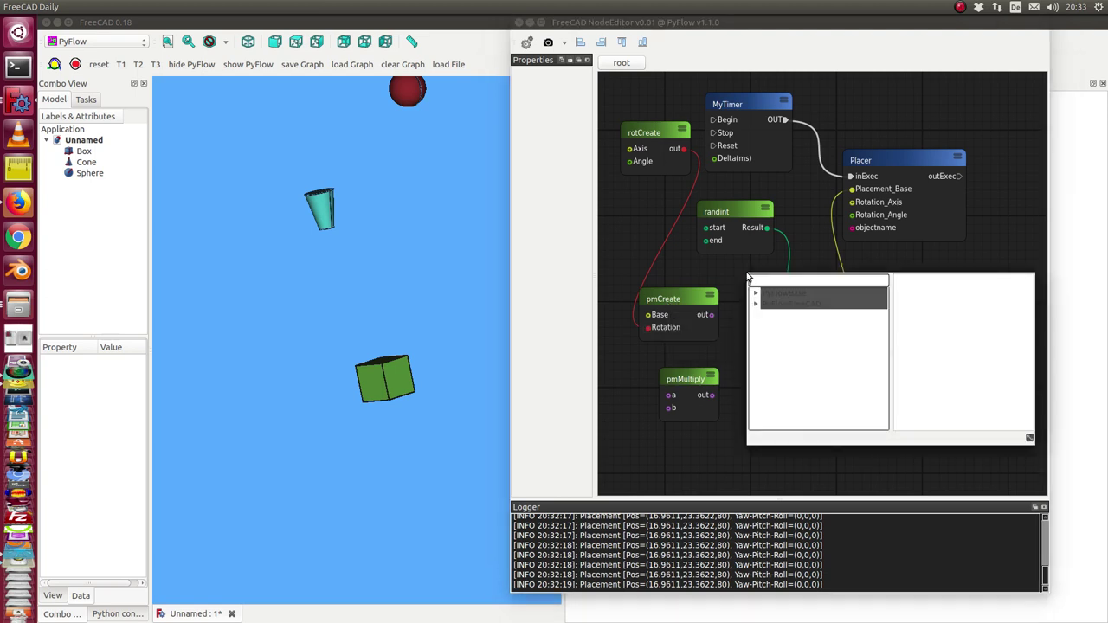
text(fre)
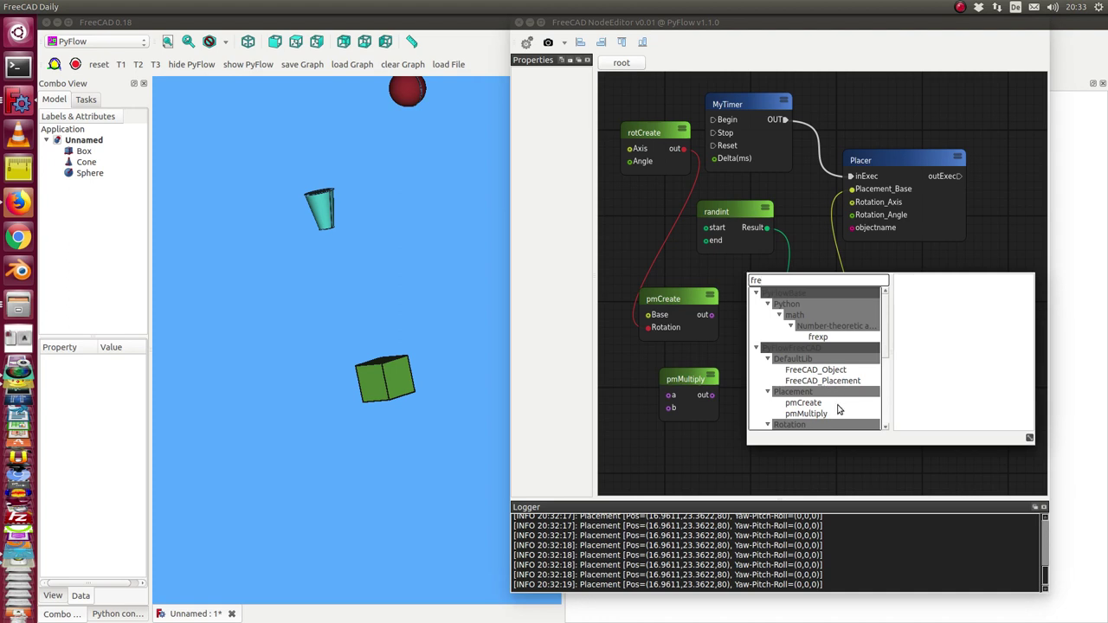
drag(847, 443, 849, 573)
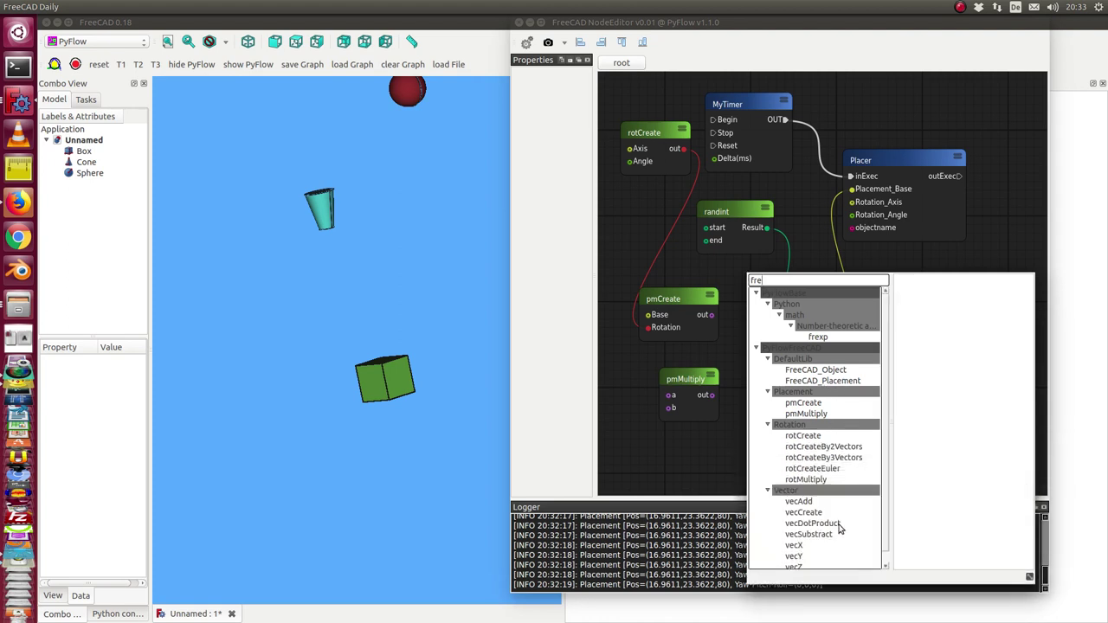
click(814, 446)
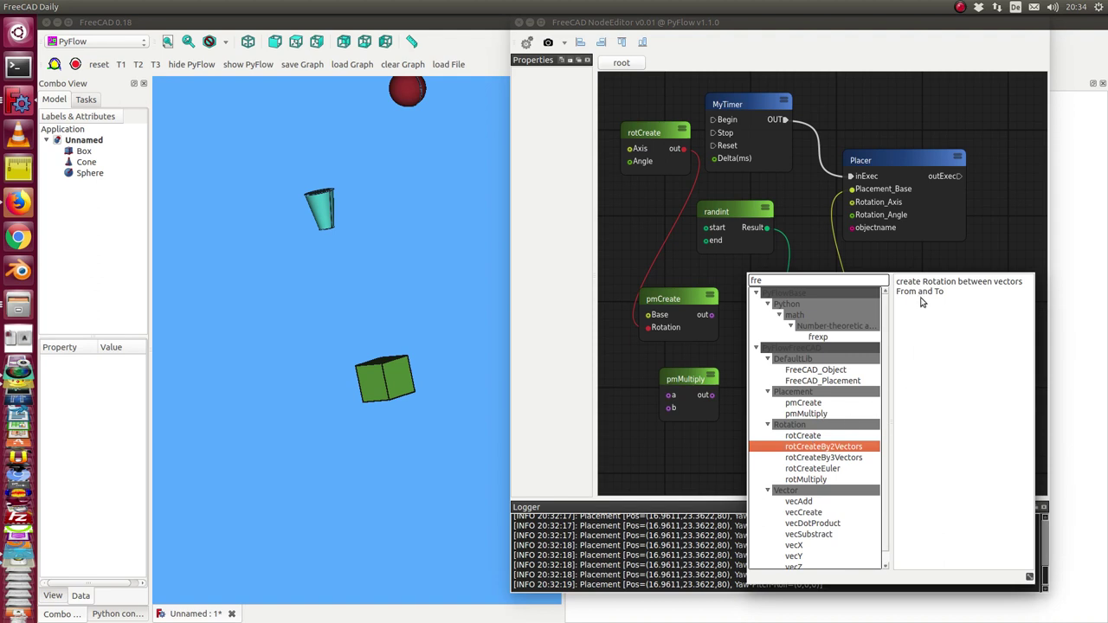
click(833, 461)
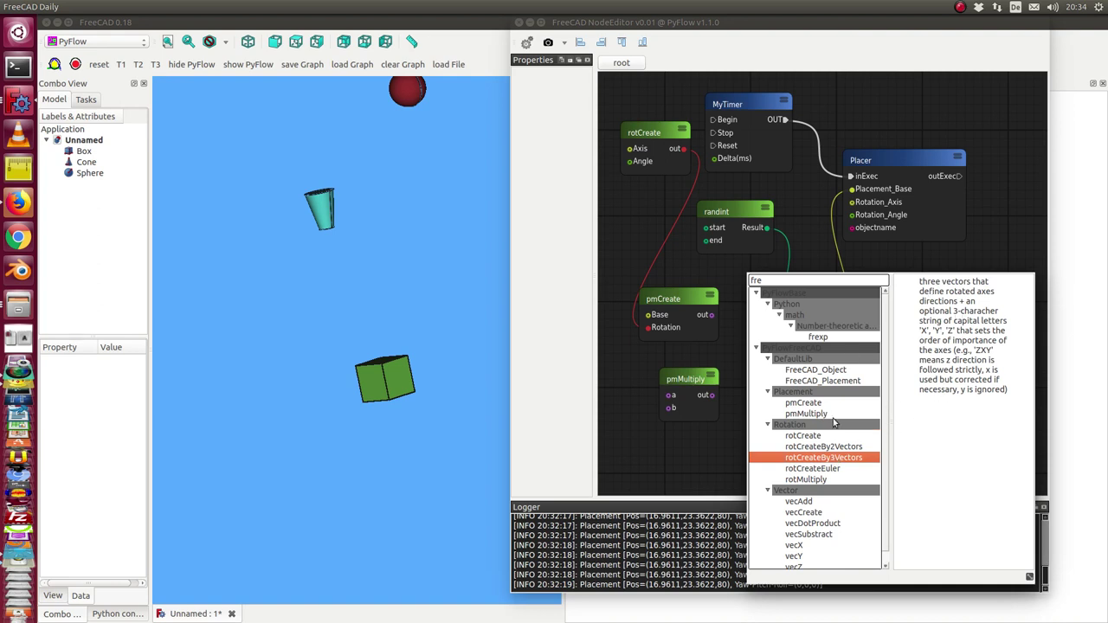
click(811, 470)
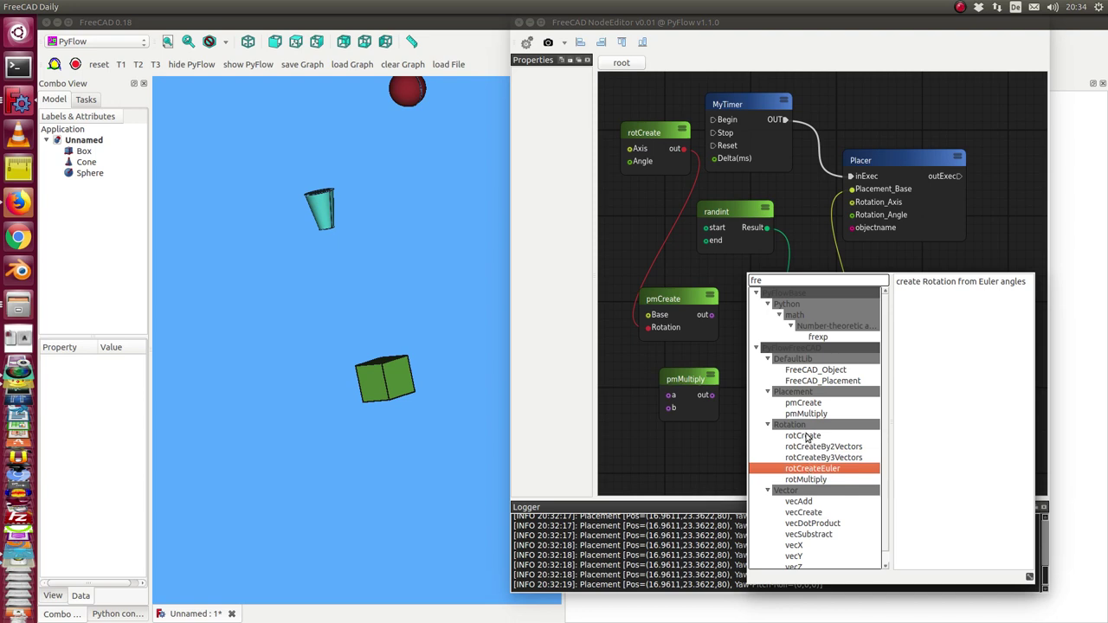
drag(799, 473, 620, 428)
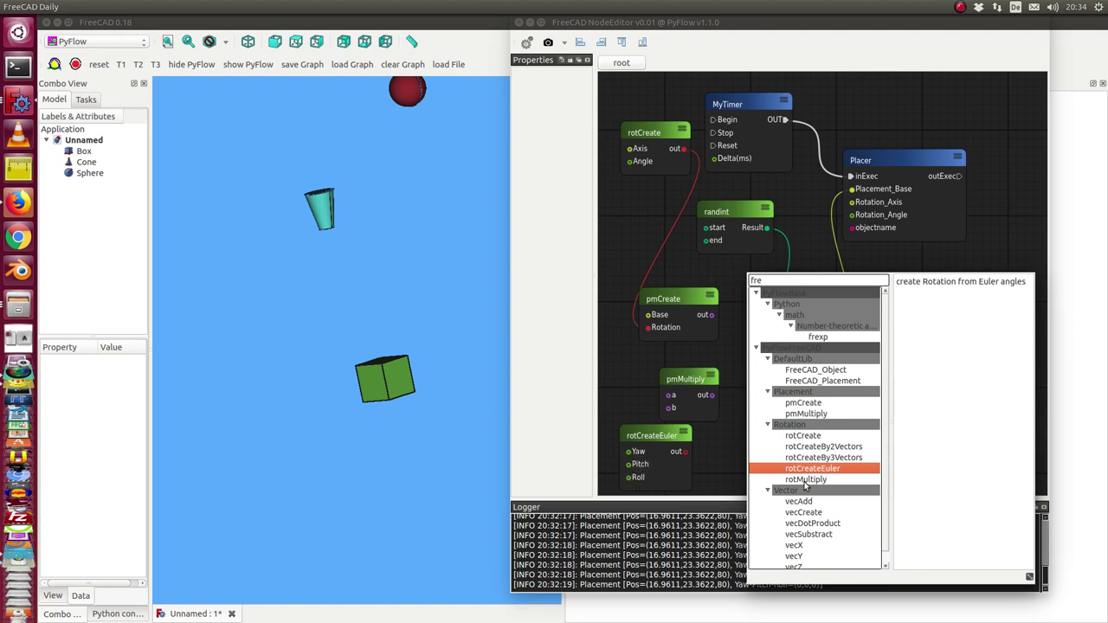
drag(805, 481, 708, 213)
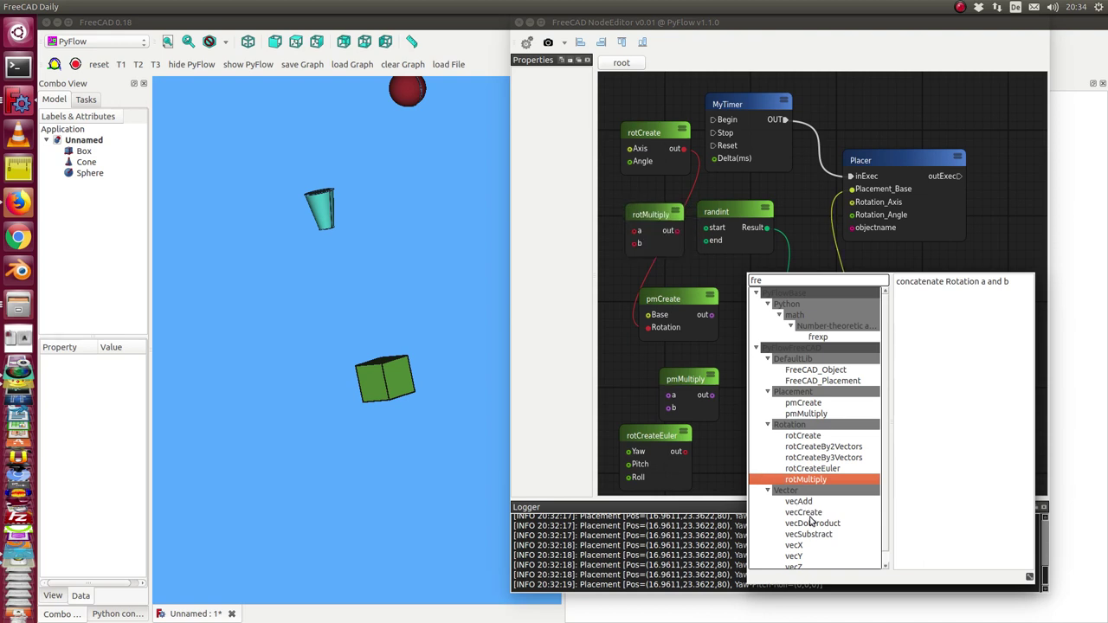
Place vecAdd, vecCreate and vecX nodes near the top of the graph.
drag(801, 503, 853, 89)
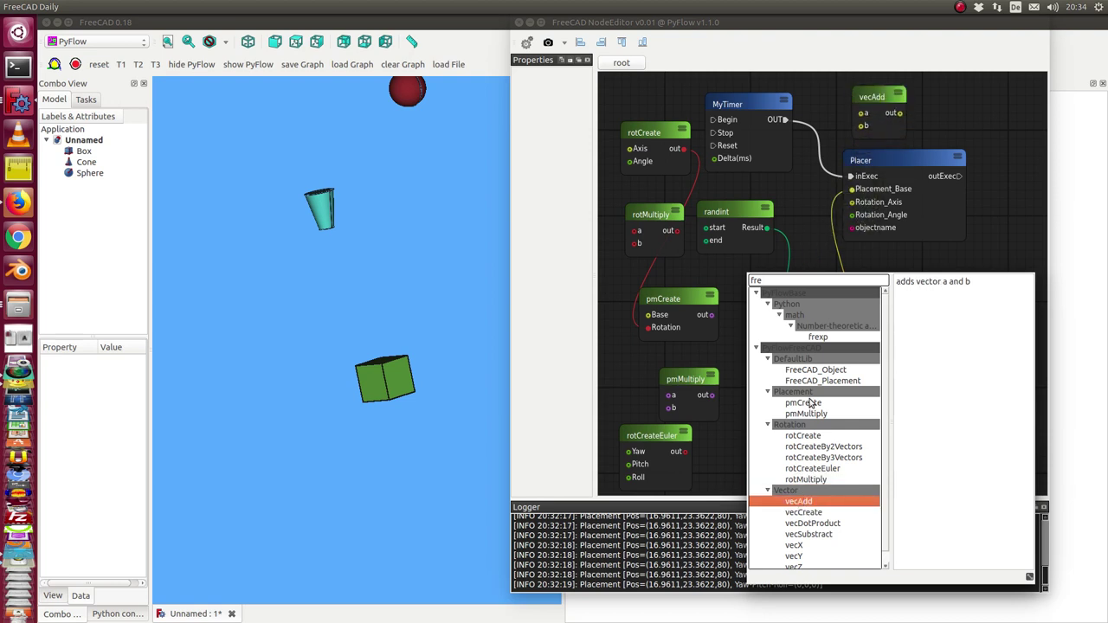
mouse_move(814, 513)
mouse_down()
mouse_move(814, 181)
mouse_move(780, 165)
mouse_up()
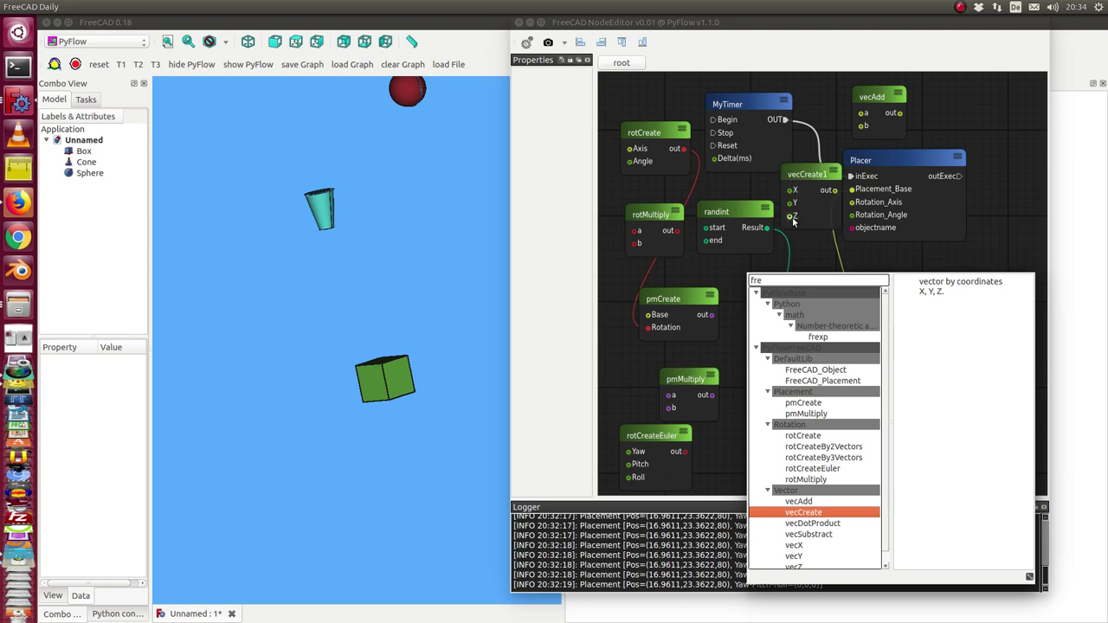
mouse_move(794, 545)
mouse_down()
mouse_move(943, 148)
mouse_move(935, 97)
mouse_up()
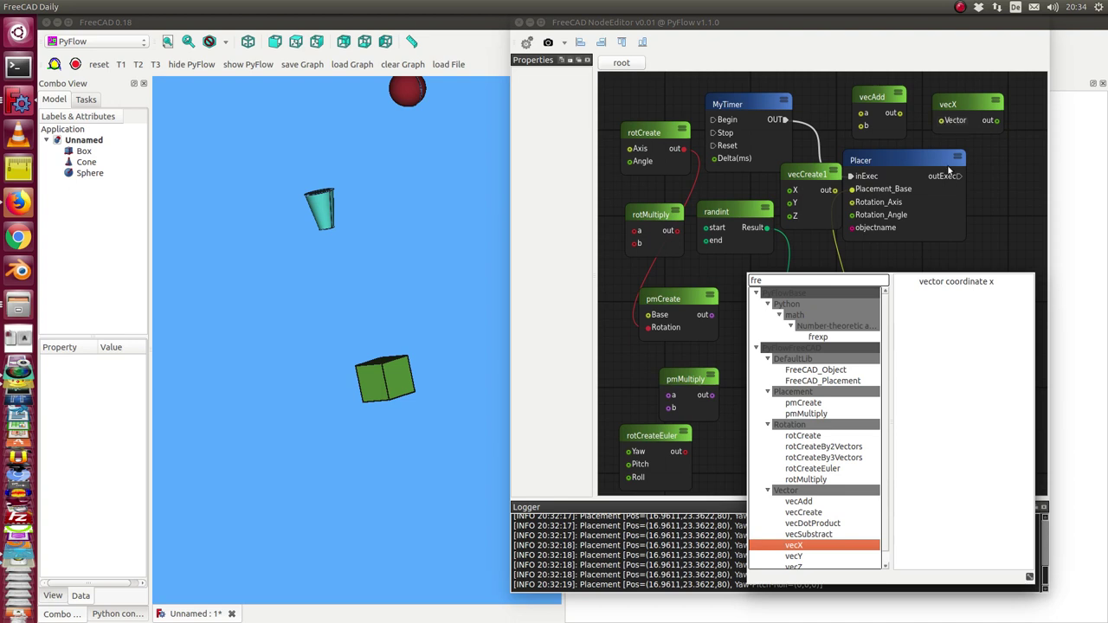
scroll(890, 554, down, 1)
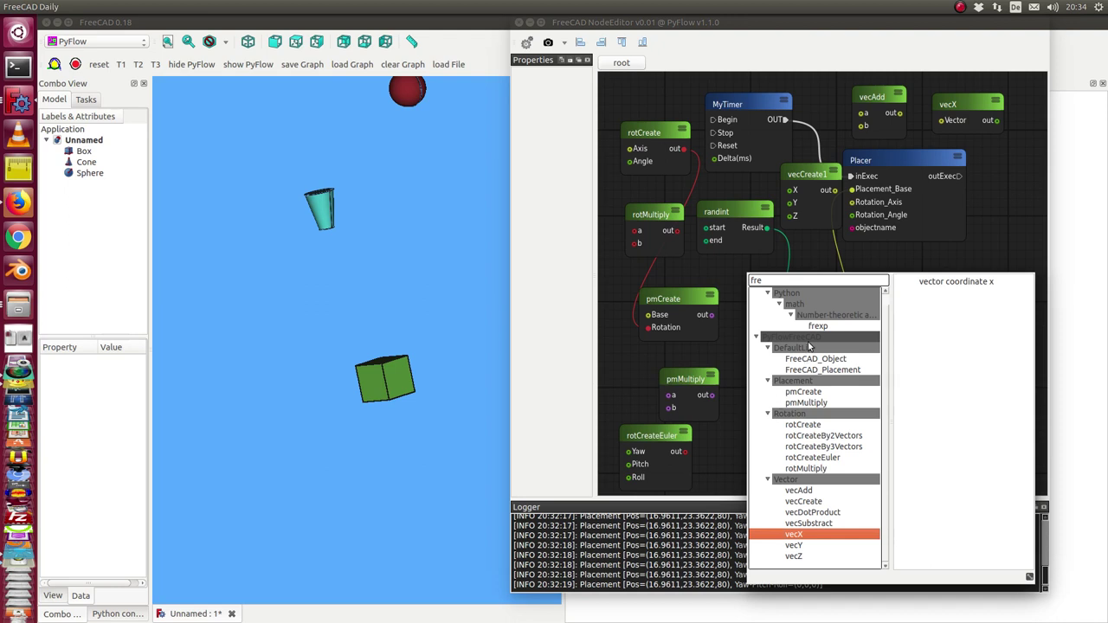
Dismiss the node list, widen the Properties fields, and select the vecAdd node.
click(671, 299)
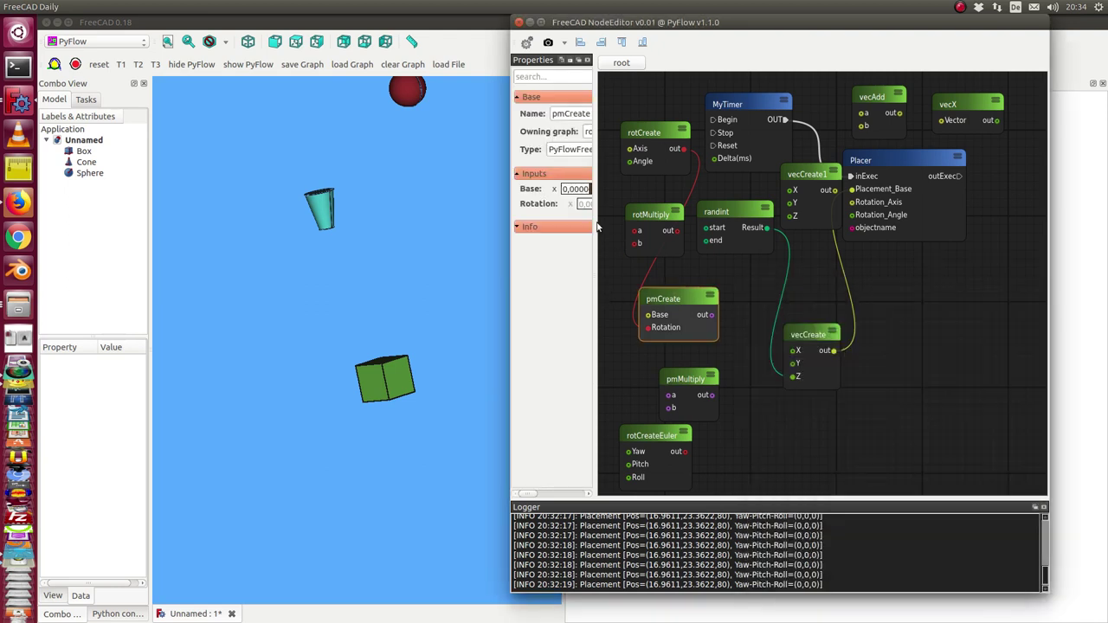
drag(596, 221, 864, 222)
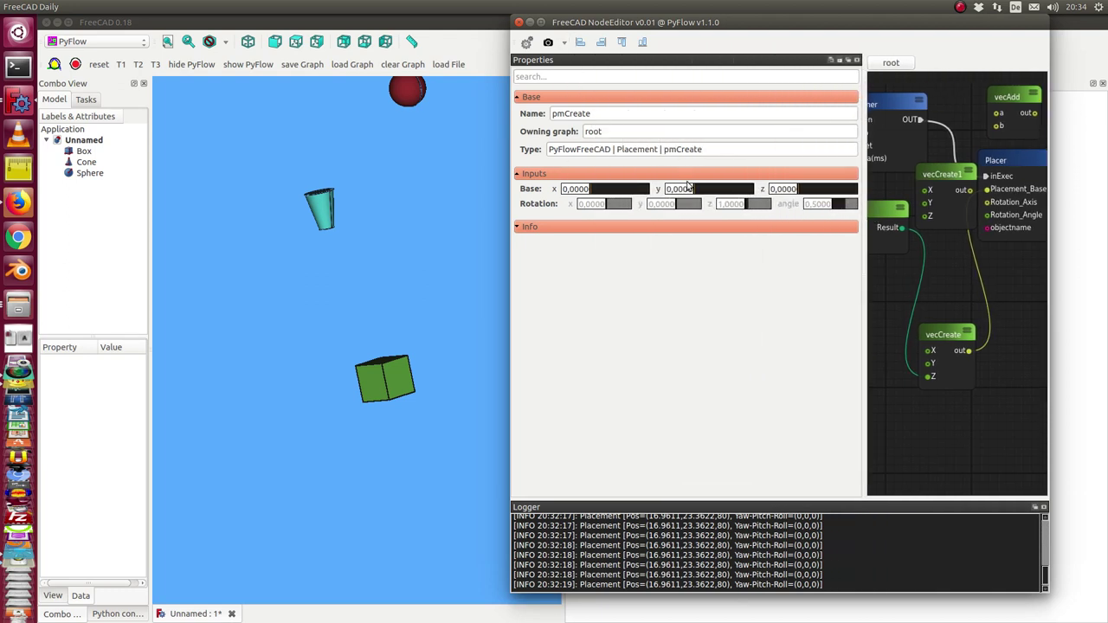
click(1009, 97)
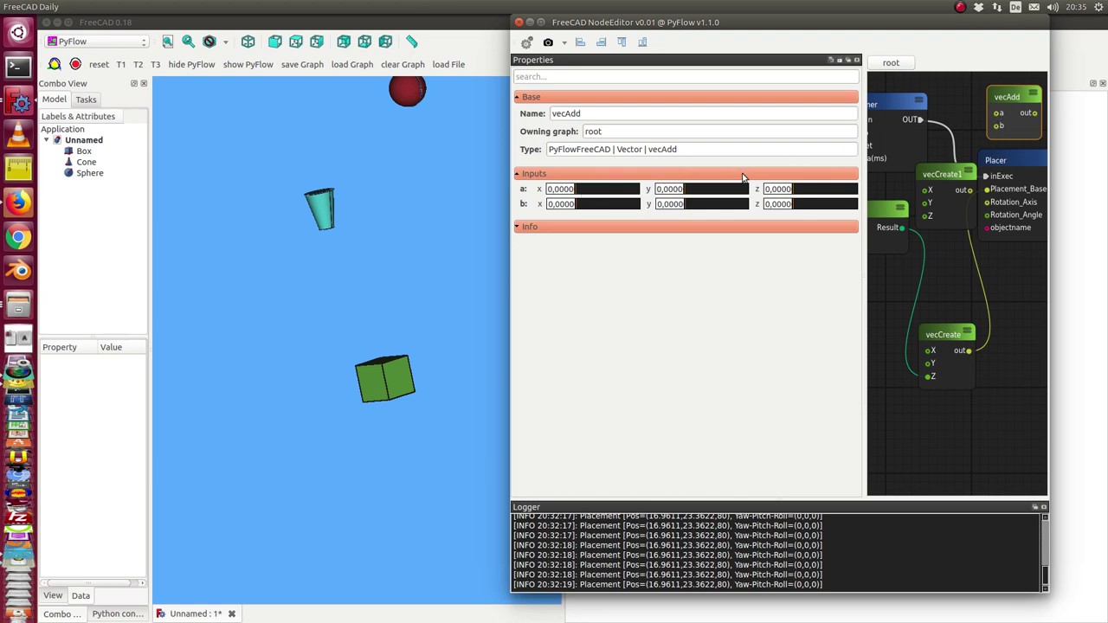
Set vecAdd a.x and b.x to 6,4545, adjust the y inputs, and enter 209 for a.y.
mouse_move(602, 192)
mouse_down()
mouse_move(617, 192)
mouse_move(617, 205)
mouse_up()
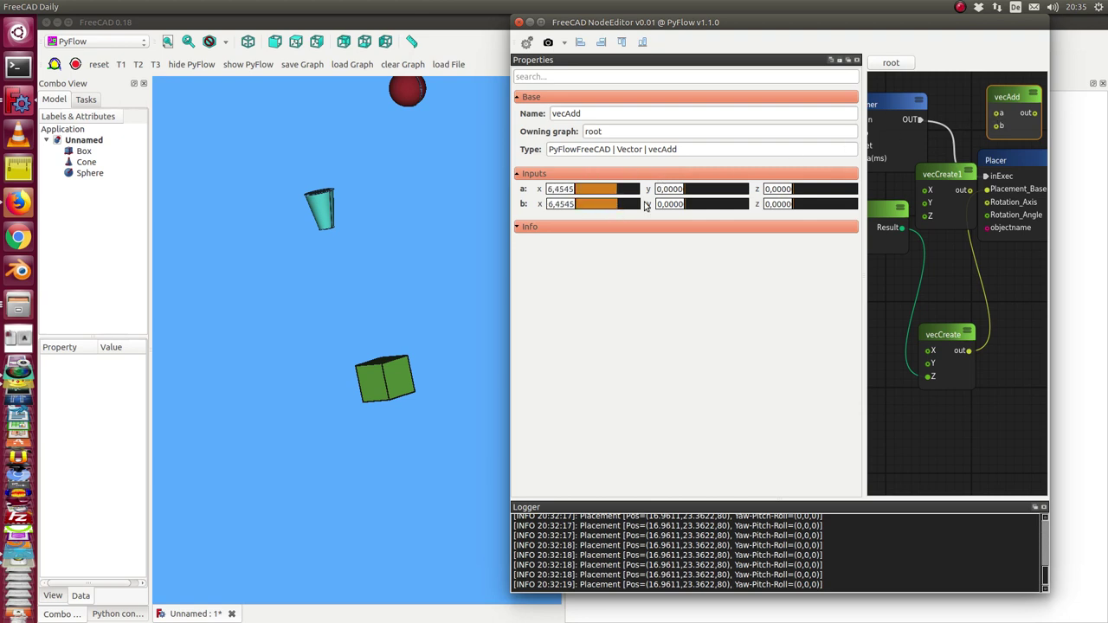
mouse_move(684, 193)
mouse_down()
mouse_move(722, 192)
mouse_move(721, 207)
mouse_move(764, 206)
mouse_up()
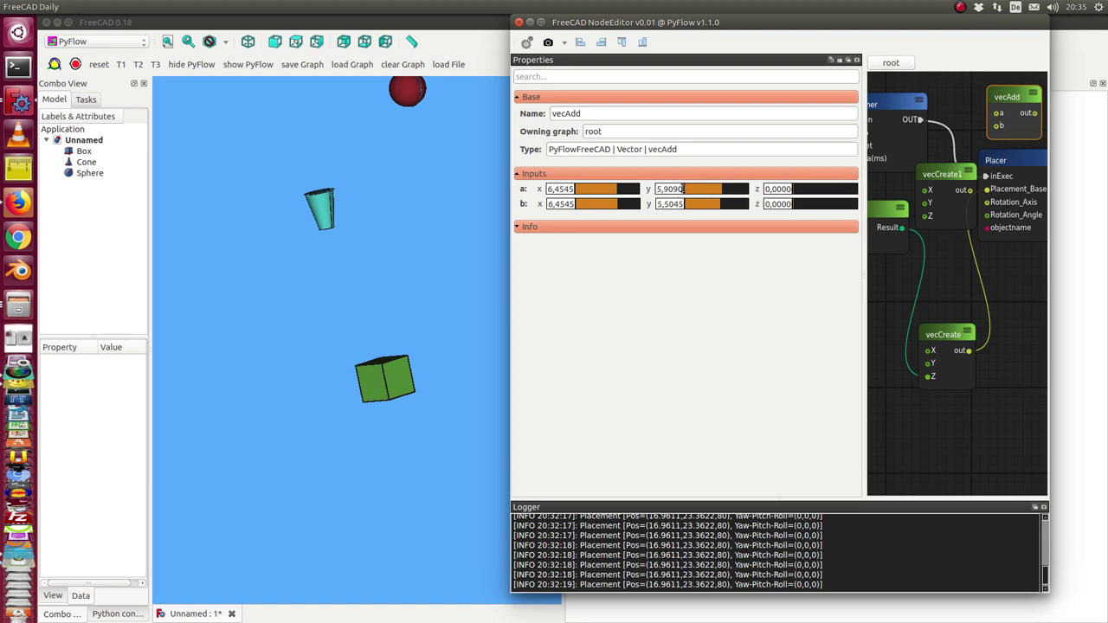
drag(683, 189, 634, 190)
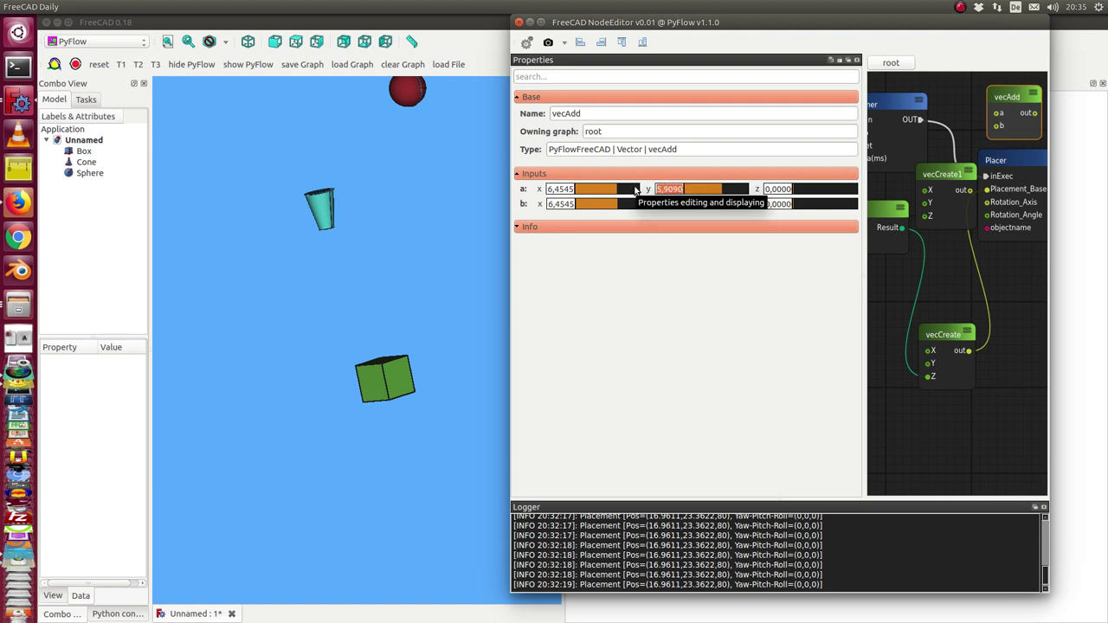
text(209)
key(Return)
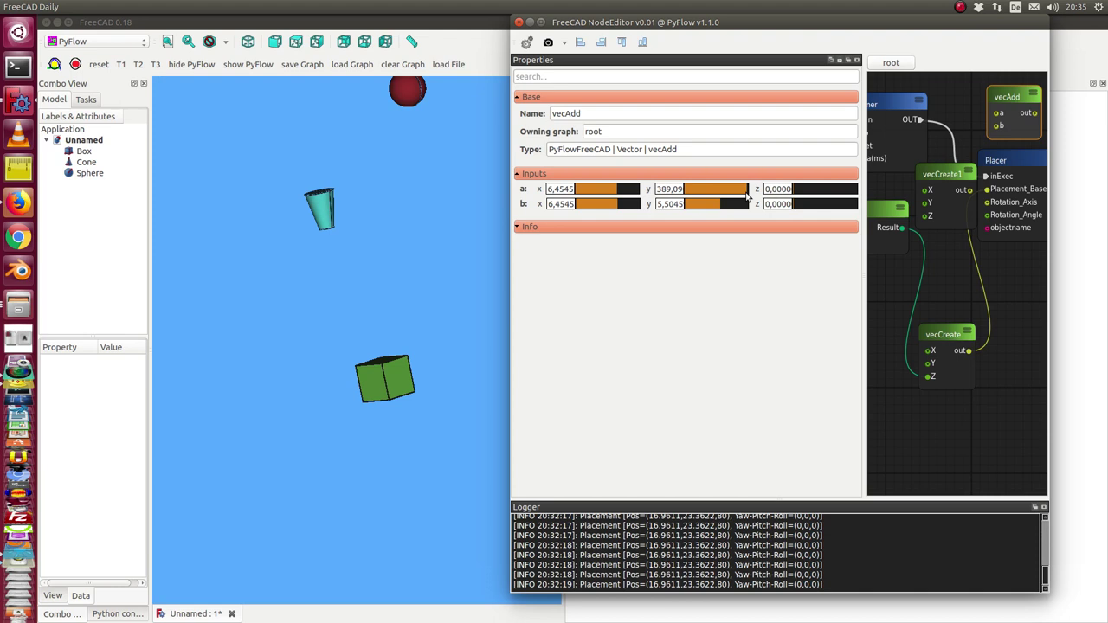
Fine-tune vecAdd a.y to about 247 and set a.z to -1000.
mouse_move(718, 195)
mouse_down()
mouse_move(685, 198)
mouse_move(738, 189)
mouse_up()
drag(795, 192, 742, 196)
text(-0)
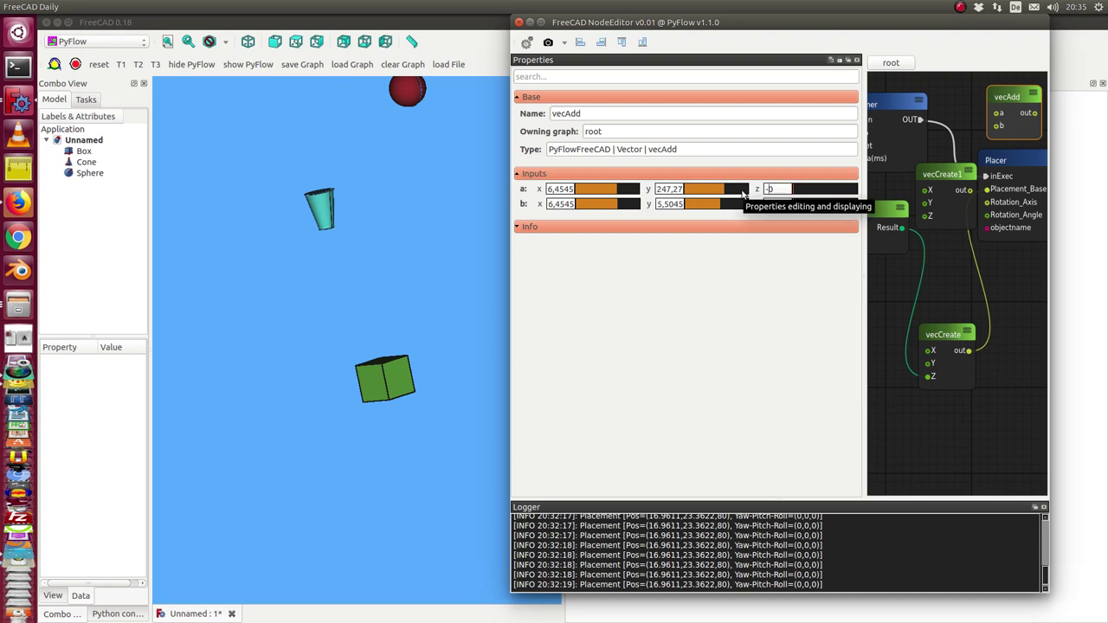
key(Return)
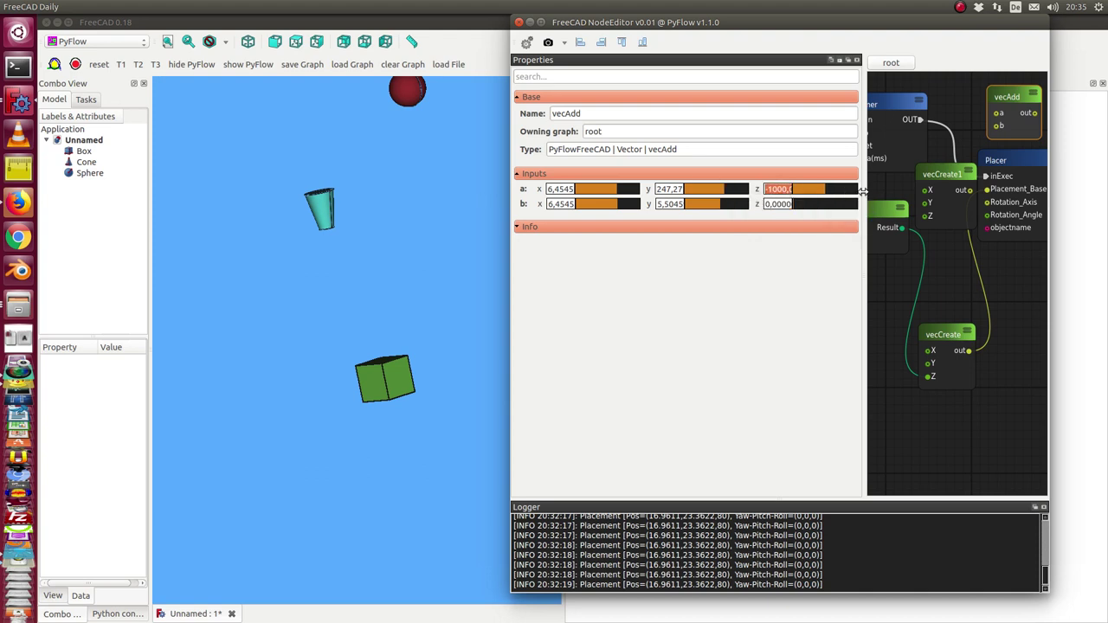
Settle vecAdd a.z at about -701.75, then shrink Properties to reveal the full graph.
mouse_move(865, 192)
mouse_down()
mouse_move(975, 192)
mouse_move(908, 189)
mouse_move(936, 189)
mouse_up()
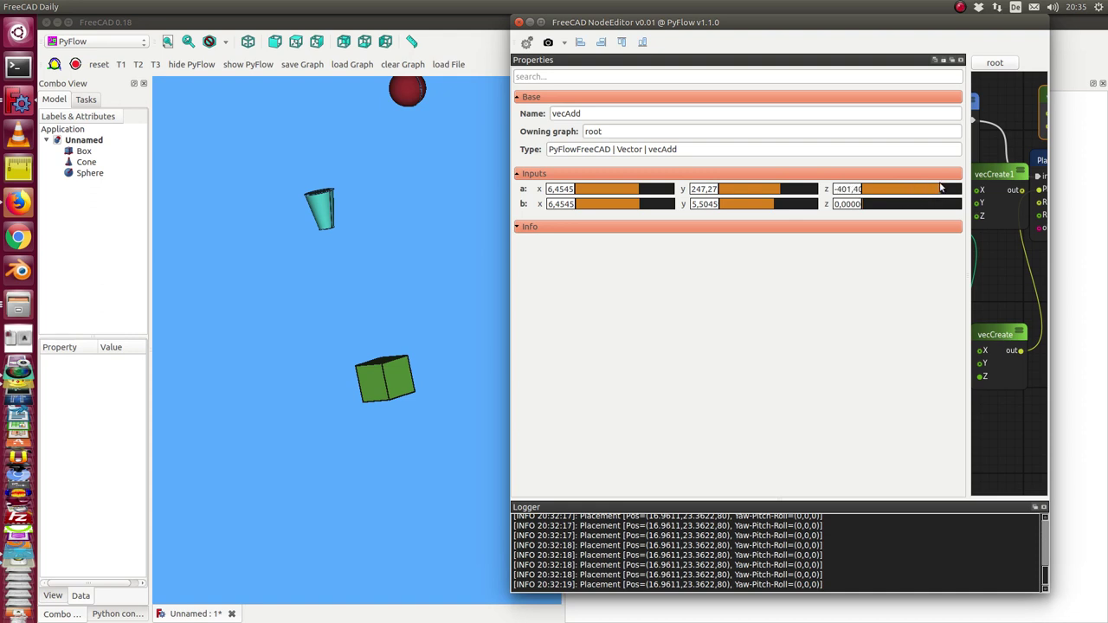
click(857, 188)
key(Delete)
key(Delete)
key(Delete)
text(8)
key(Return)
mouse_move(930, 195)
mouse_down()
mouse_move(963, 195)
mouse_move(886, 197)
mouse_up()
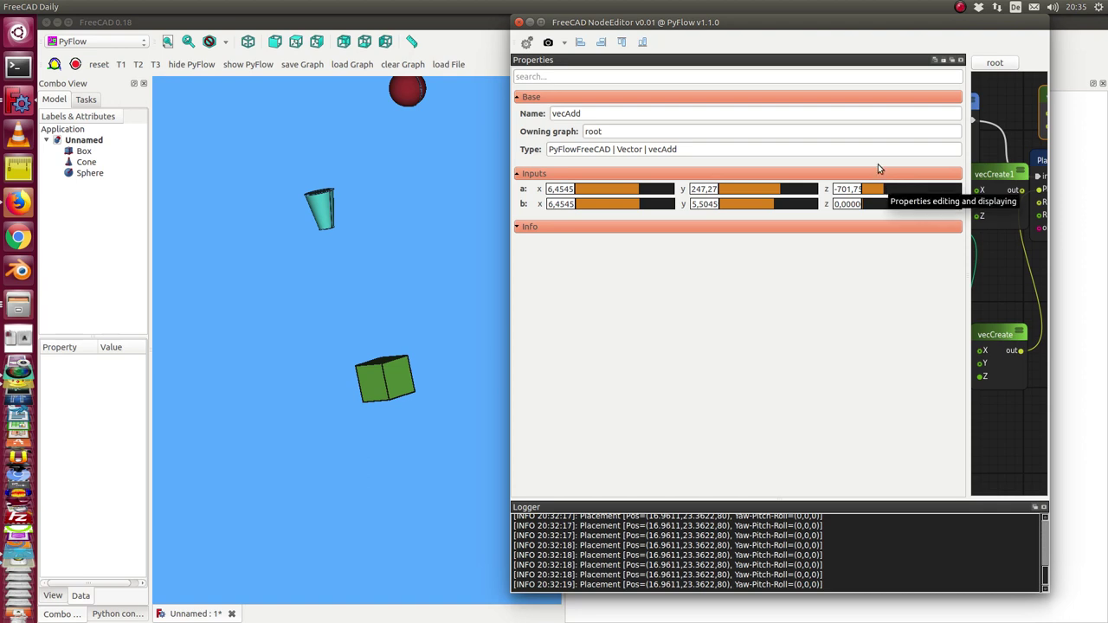
drag(803, 23, 793, 50)
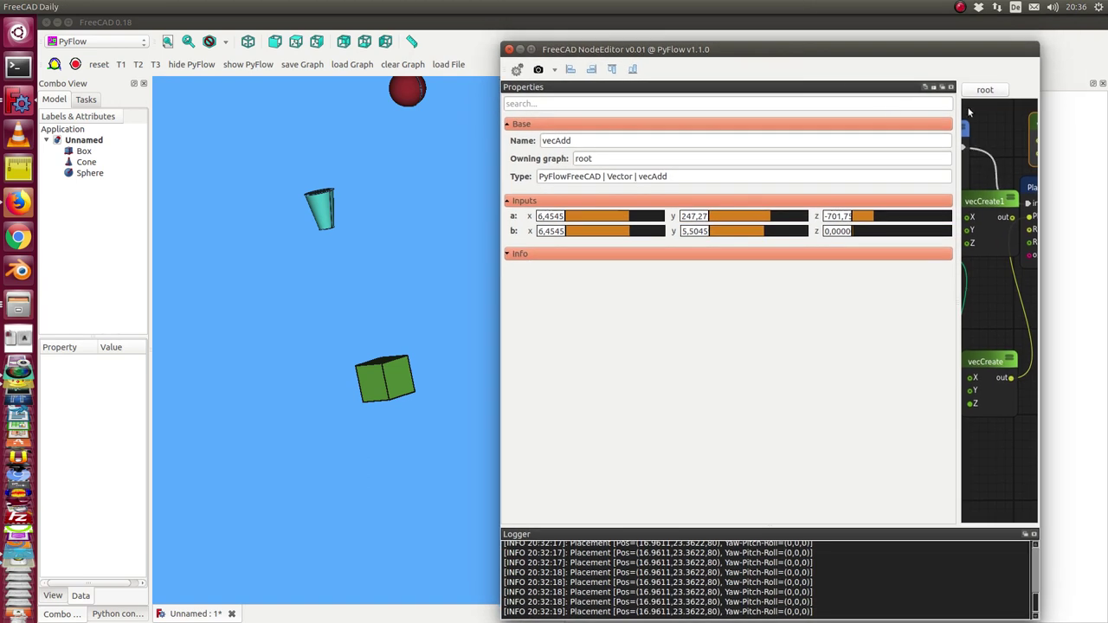
drag(956, 164, 558, 186)
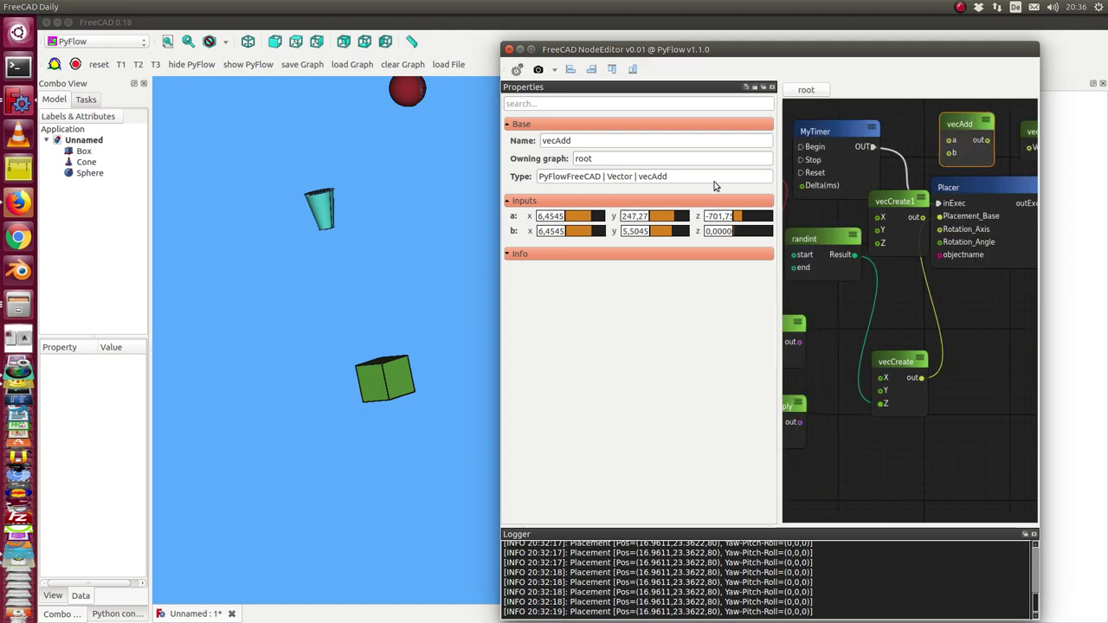